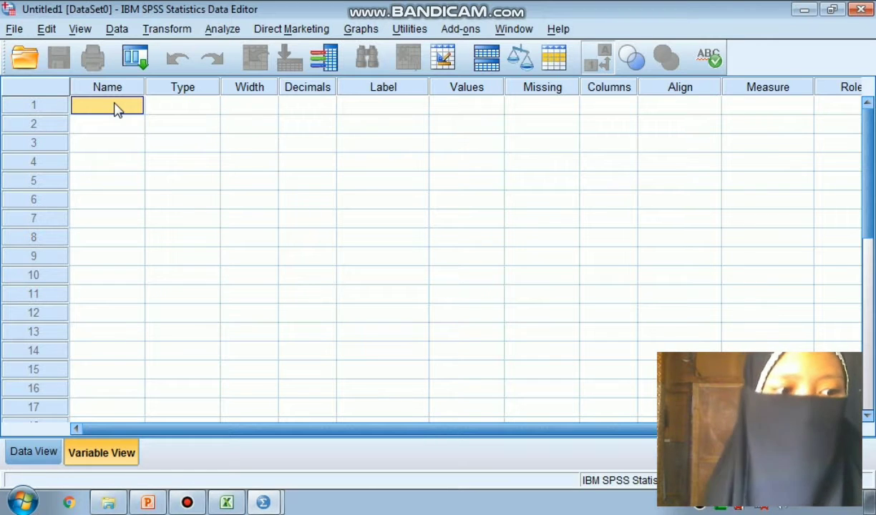
Define four variables named MIA1, MIA2, MIA3 and MIA4 in the first four rows of the variable list
type("M")
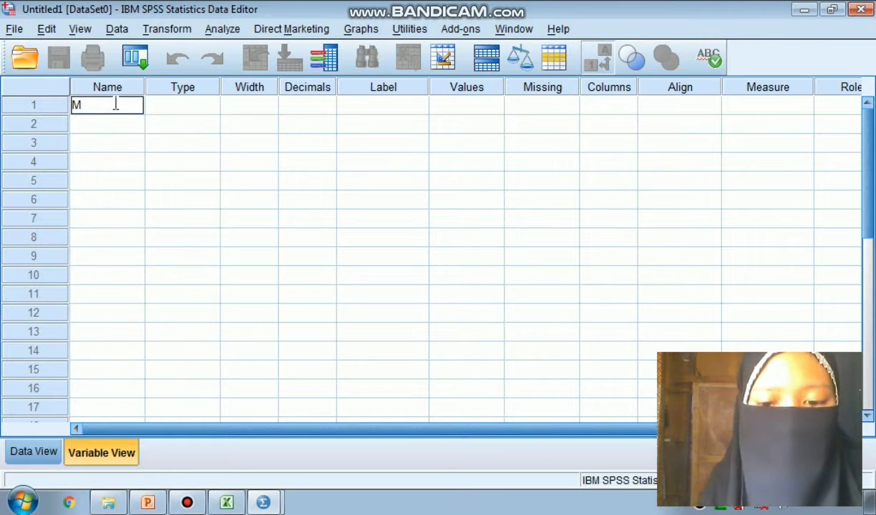
type("I")
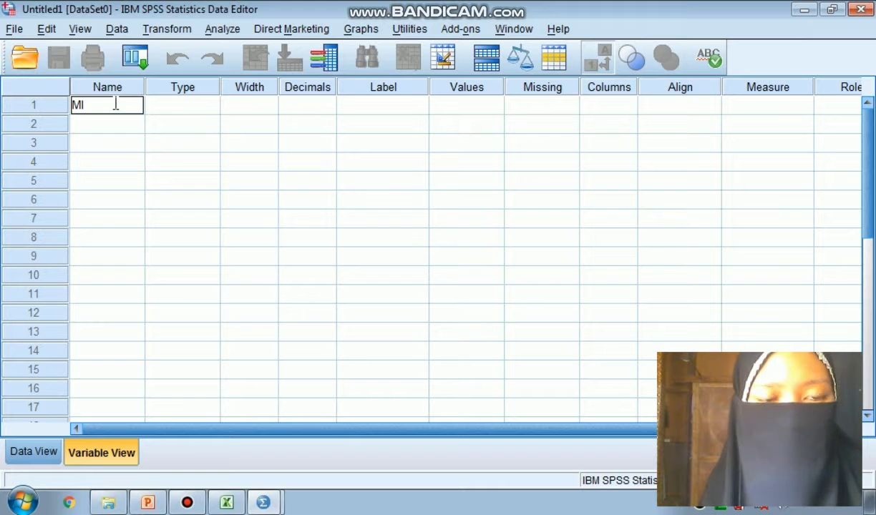
type("A1")
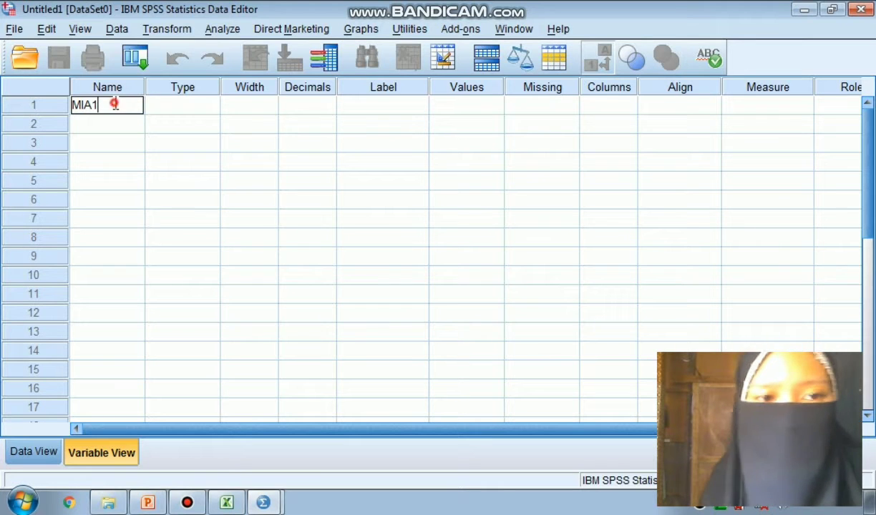
left_click(113, 129)
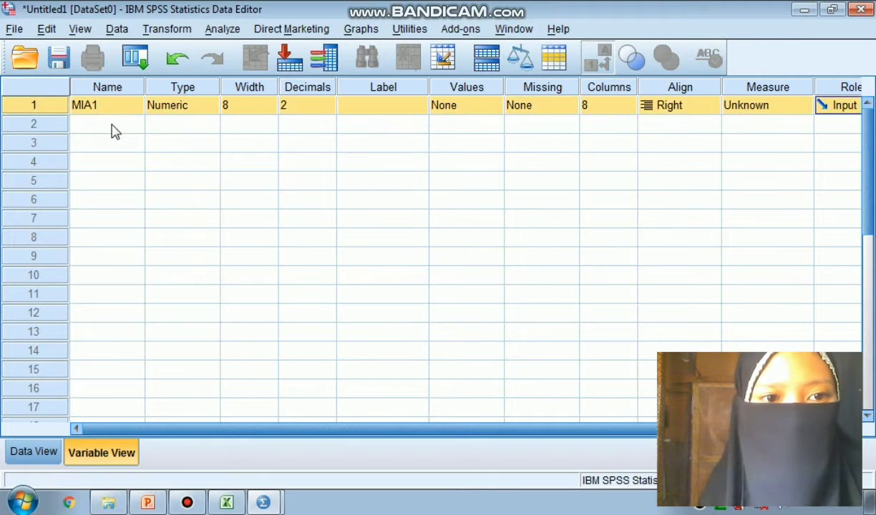
type("MI")
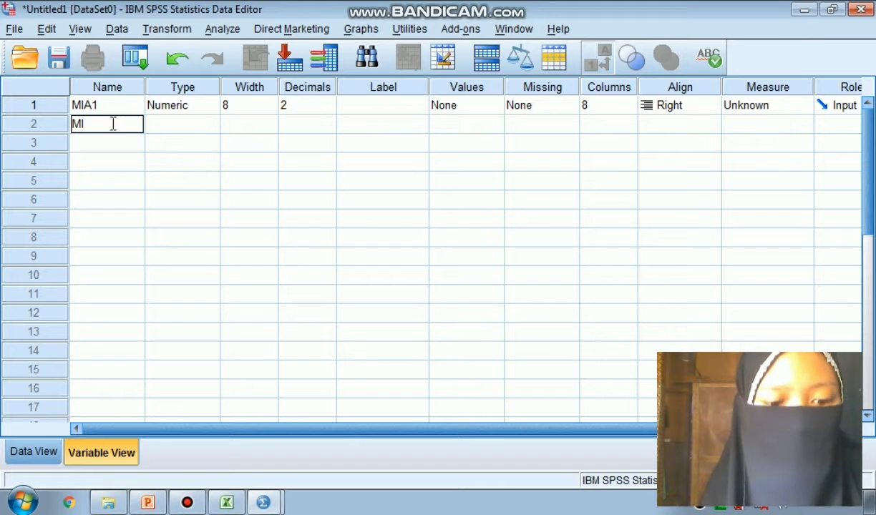
type("A2")
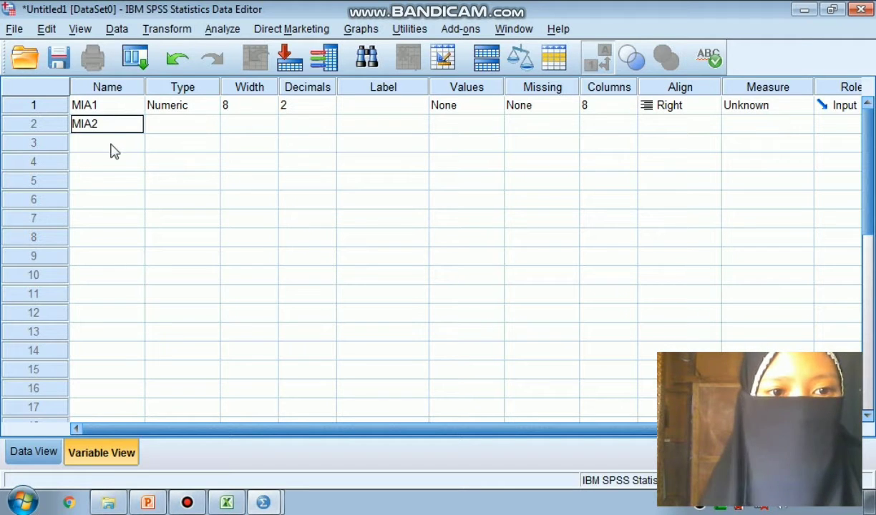
left_click(111, 143)
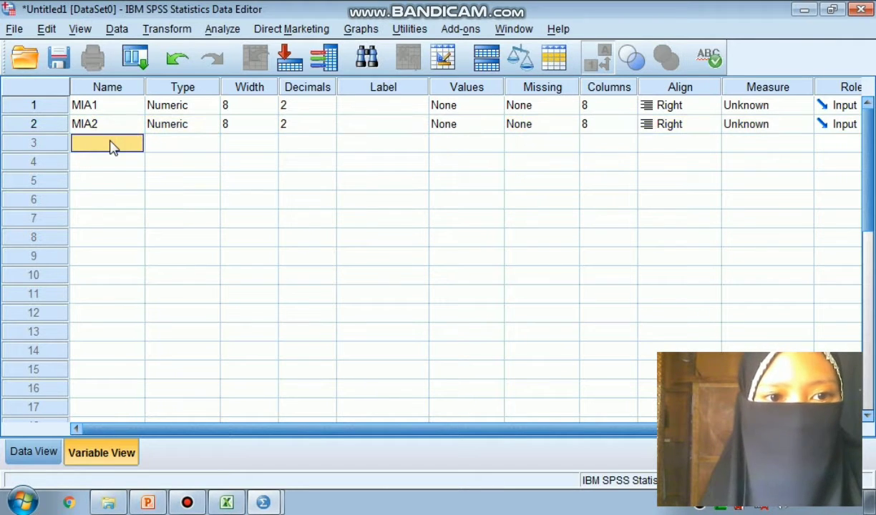
type("MI")
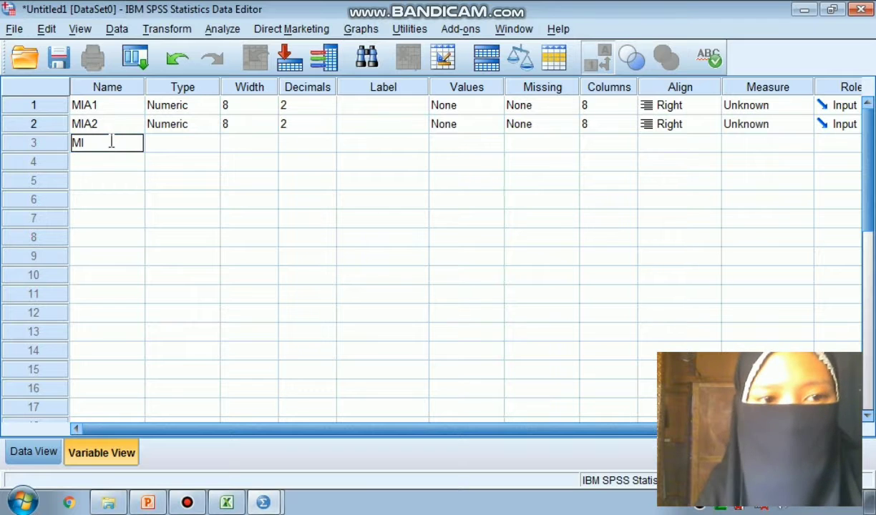
type("A3")
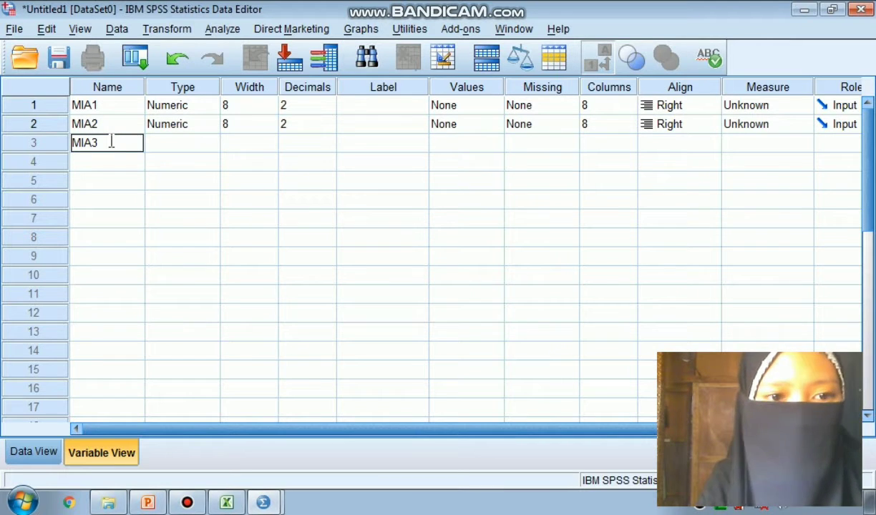
left_click(101, 163)
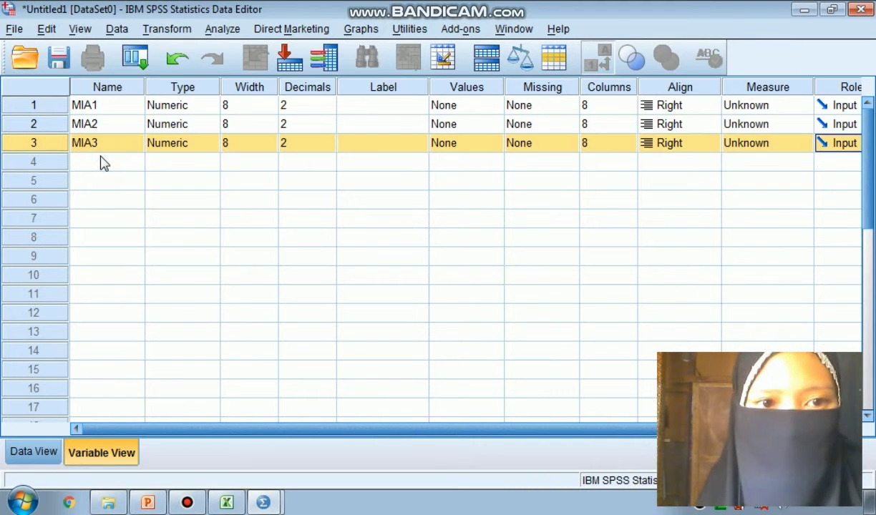
left_click(101, 163)
type("MIA4")
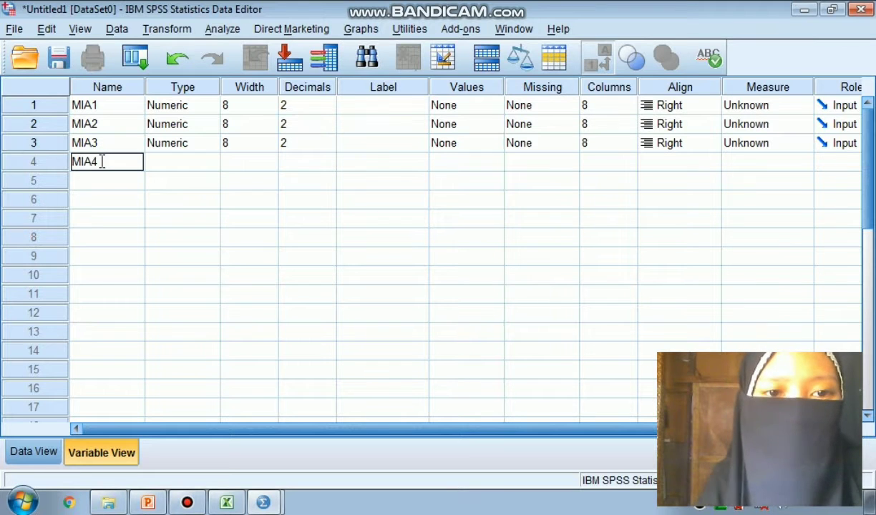
Set the decimals of variables MIA1, MIA2, MIA3 and MIA4 to 0
left_click(296, 104)
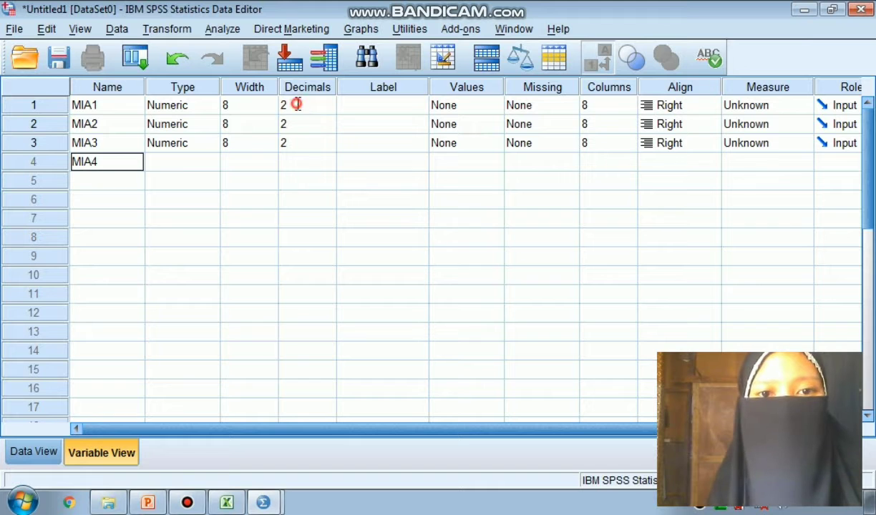
double_click(329, 111)
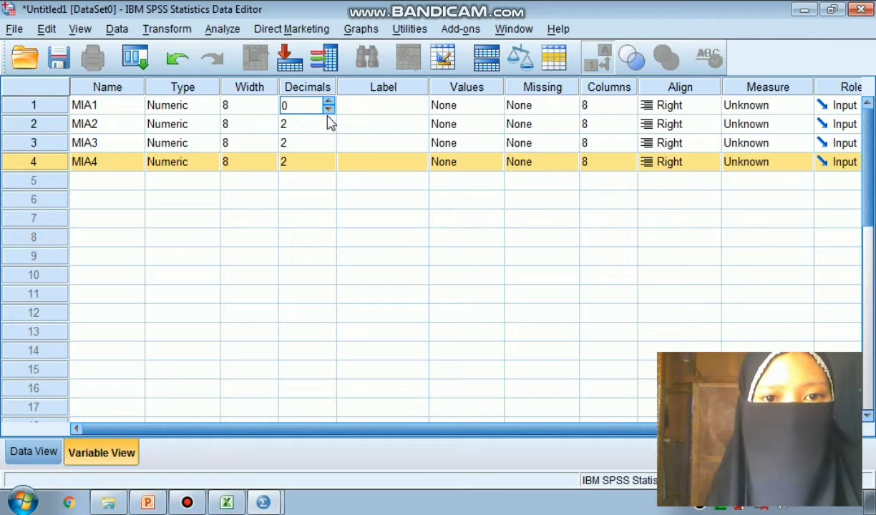
left_click(327, 124)
left_click(329, 128)
left_click(329, 129)
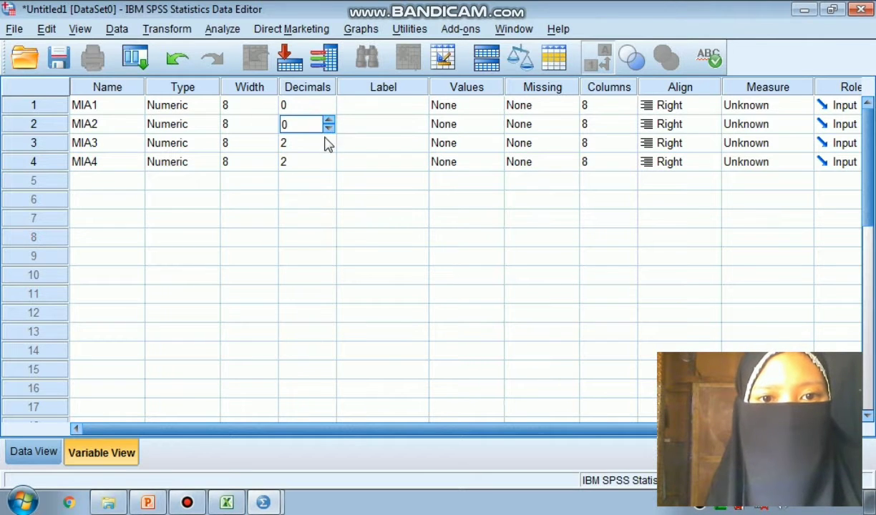
left_click(327, 141)
left_click(329, 140)
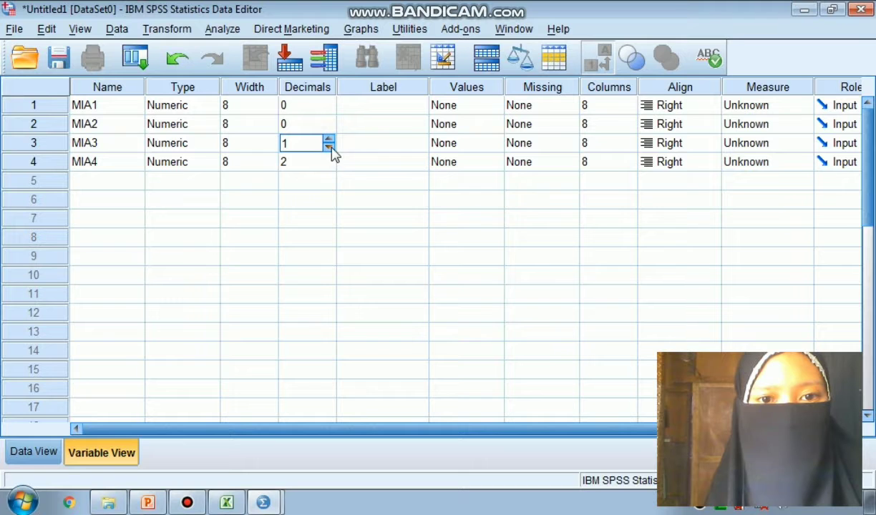
left_click(330, 147)
left_click(319, 164)
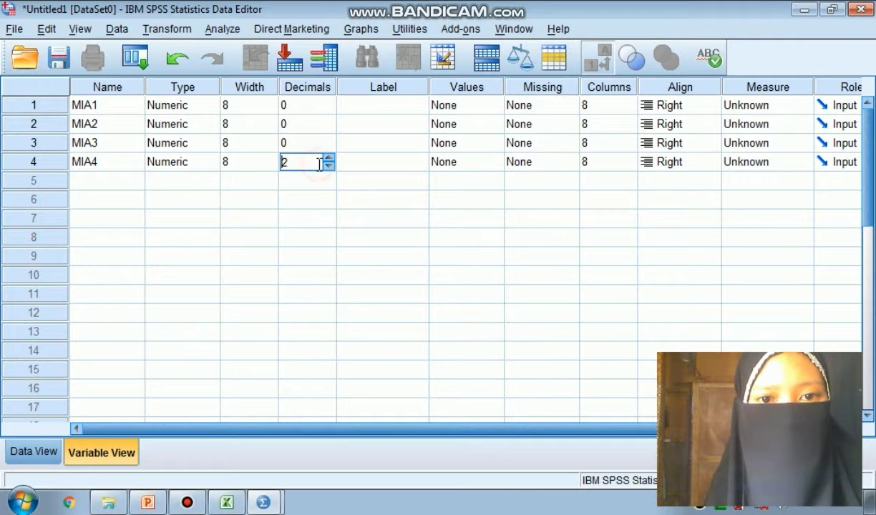
left_click(328, 165)
left_click(328, 166)
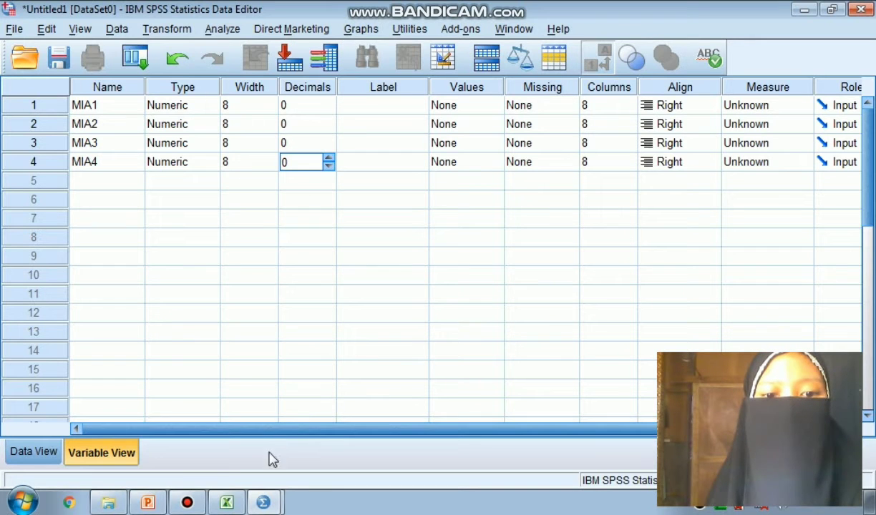
Check the copied range A2:D13 in the Excel sheet and paste it into the SPSS data grid, starting at case 1 of MIA1
left_click(45, 453)
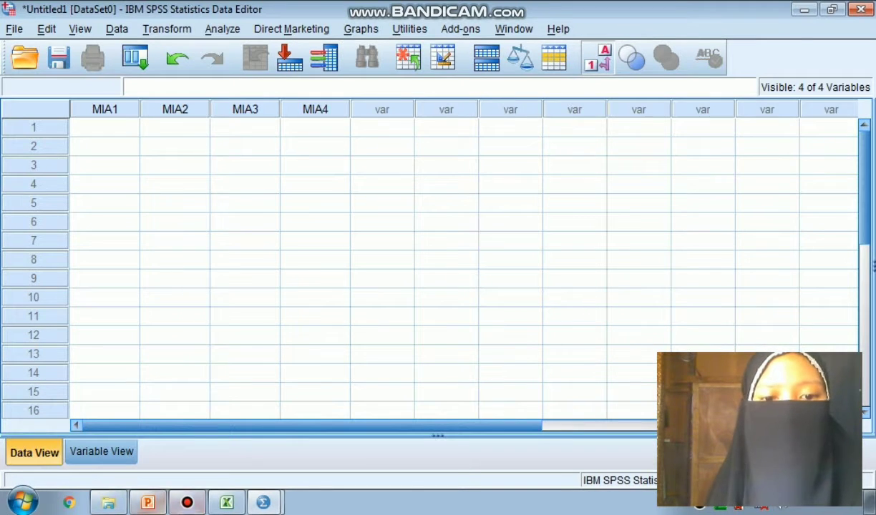
left_click(227, 505)
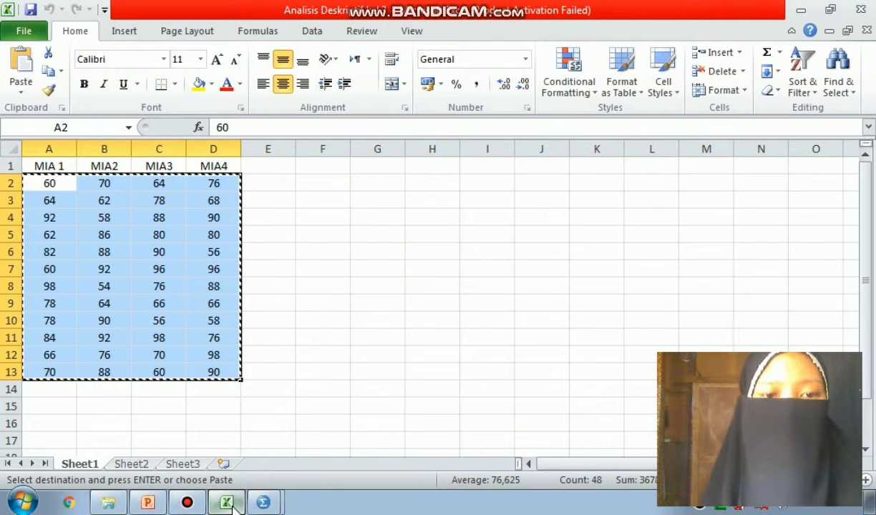
mouse_move(232, 505)
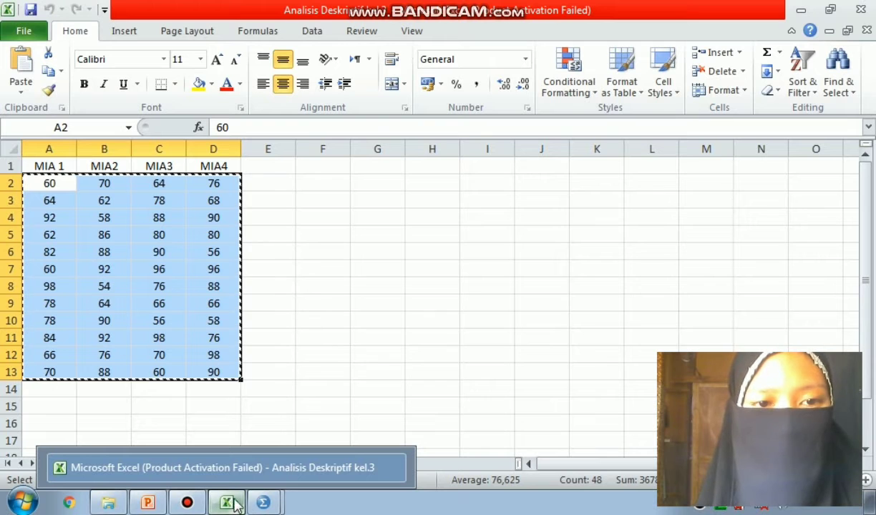
left_click(261, 504)
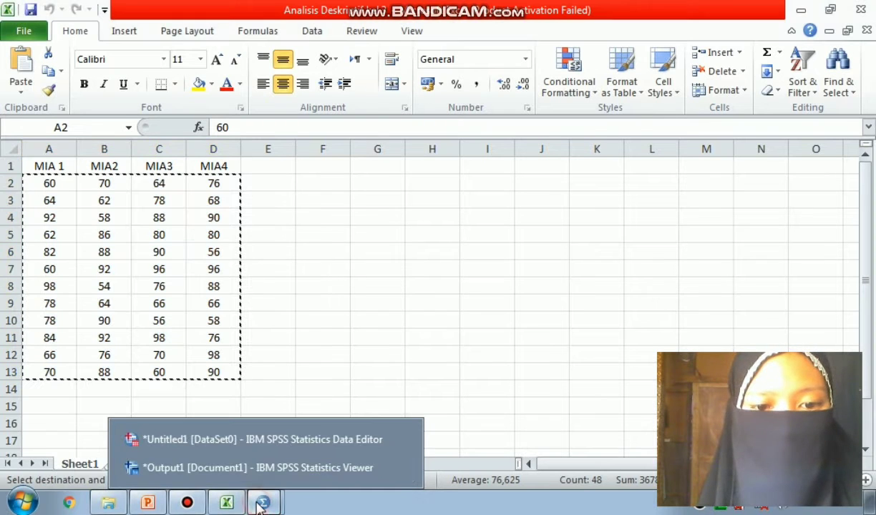
left_click(242, 440)
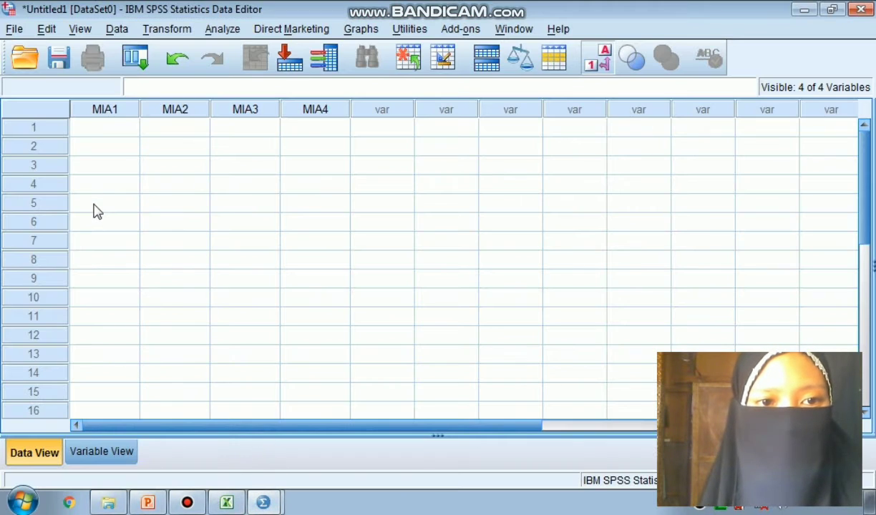
left_click(111, 130)
key("ctrl+v")
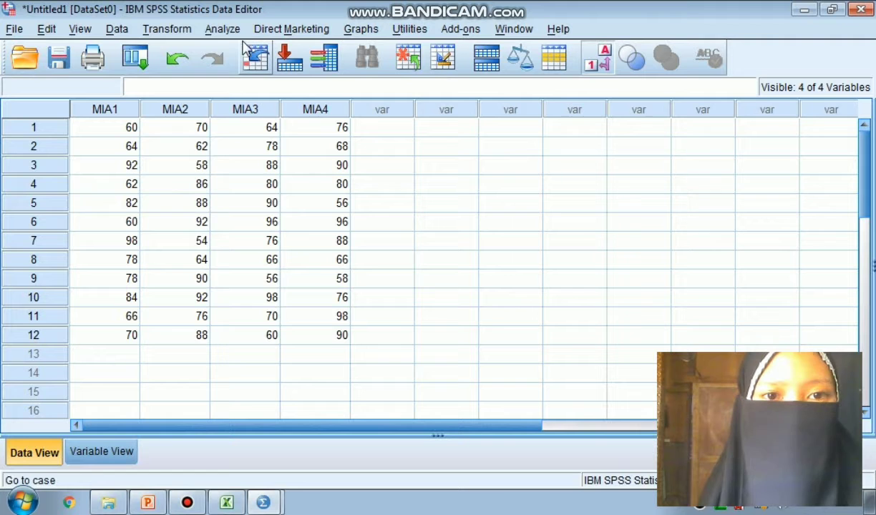
Start a Descriptives analysis and add MIA1, MIA2, MIA3 and MIA4 as its variables
left_click(221, 30)
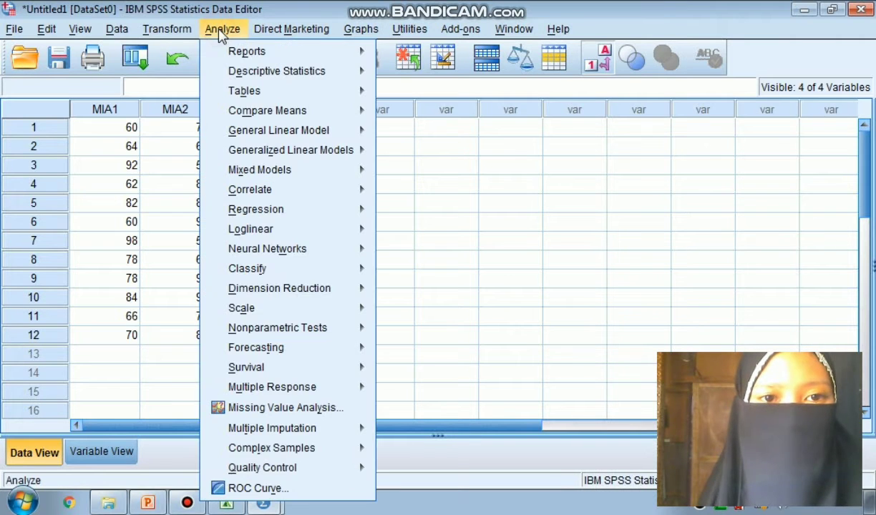
mouse_move(264, 74)
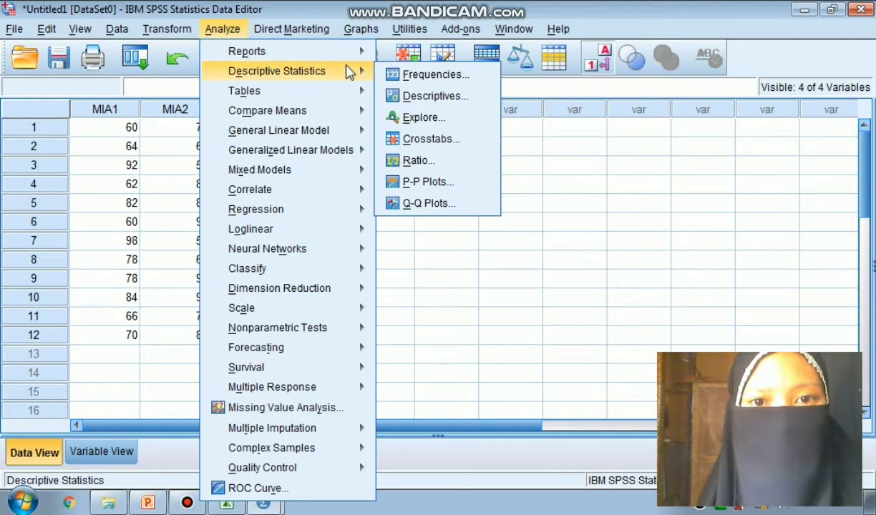
left_click(397, 96)
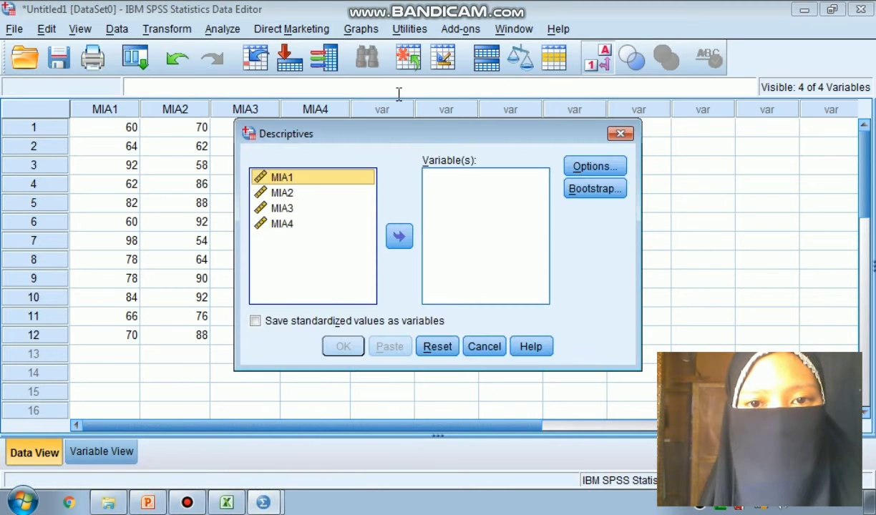
left_click(289, 245, "shift")
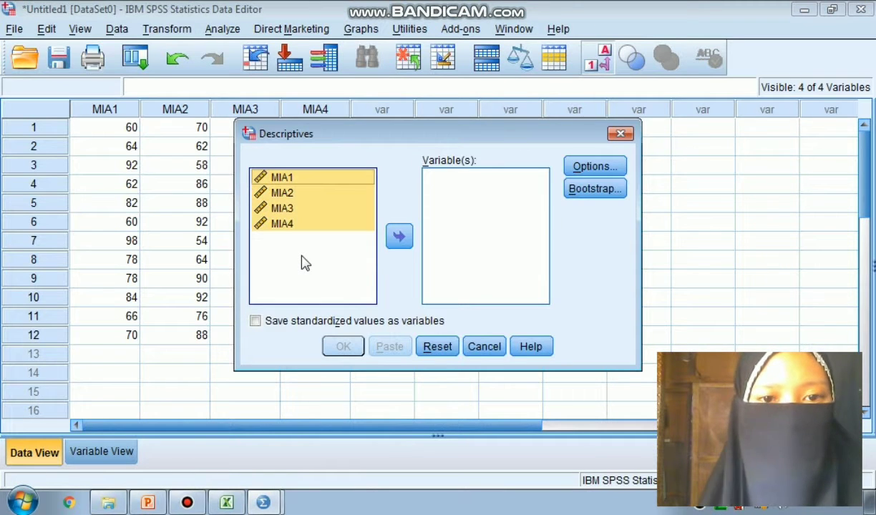
left_click(399, 237)
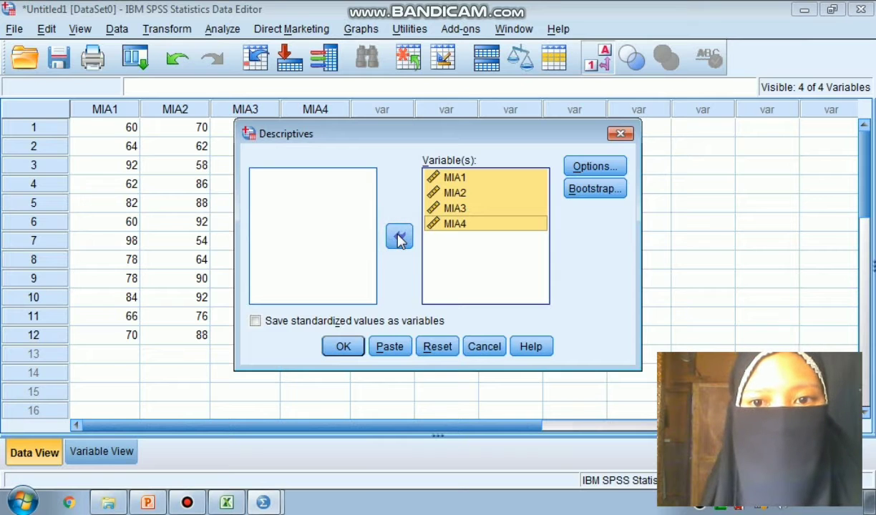
Add Sum, Variance, Range and S.E. mean to the Descriptives statistics and run the analysis
left_click(586, 171)
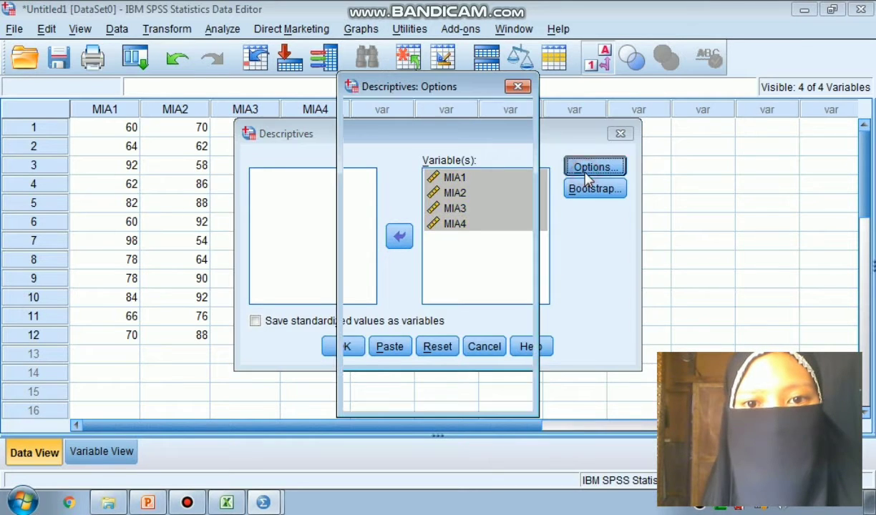
left_click(442, 116)
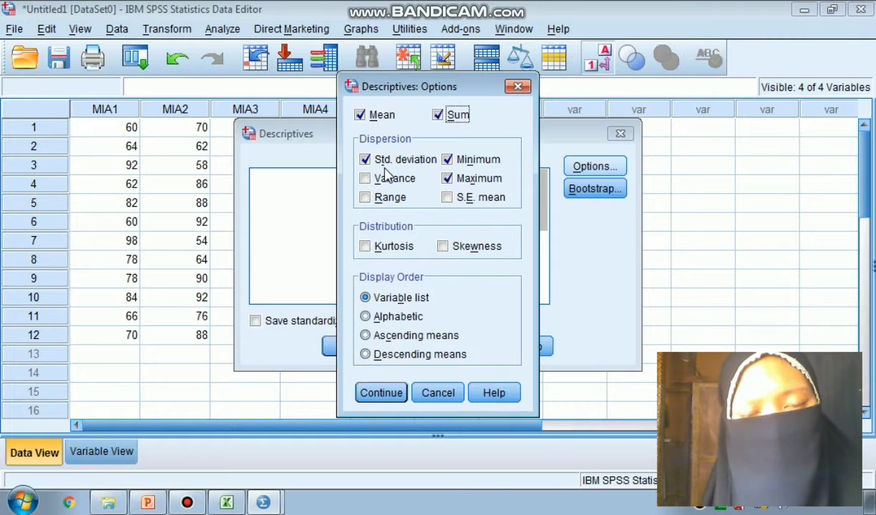
left_click(364, 179)
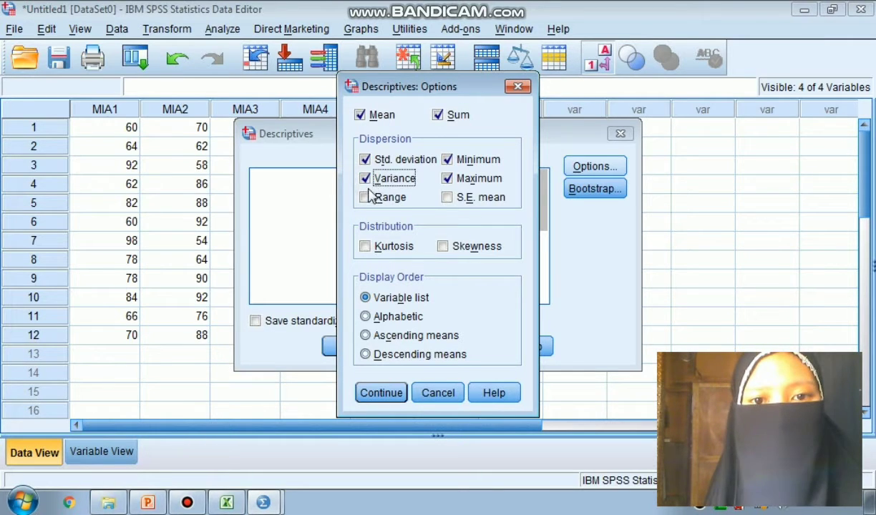
left_click(365, 197)
left_click(448, 197)
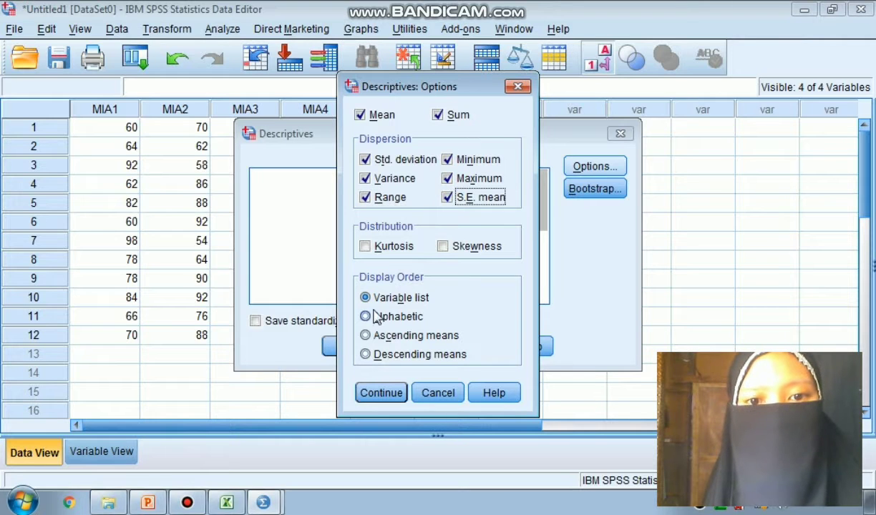
left_click(381, 393)
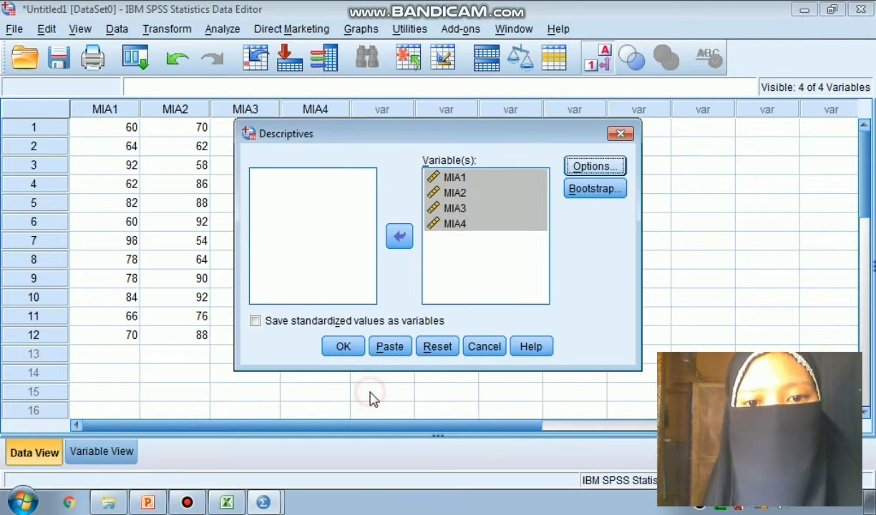
left_click(343, 346)
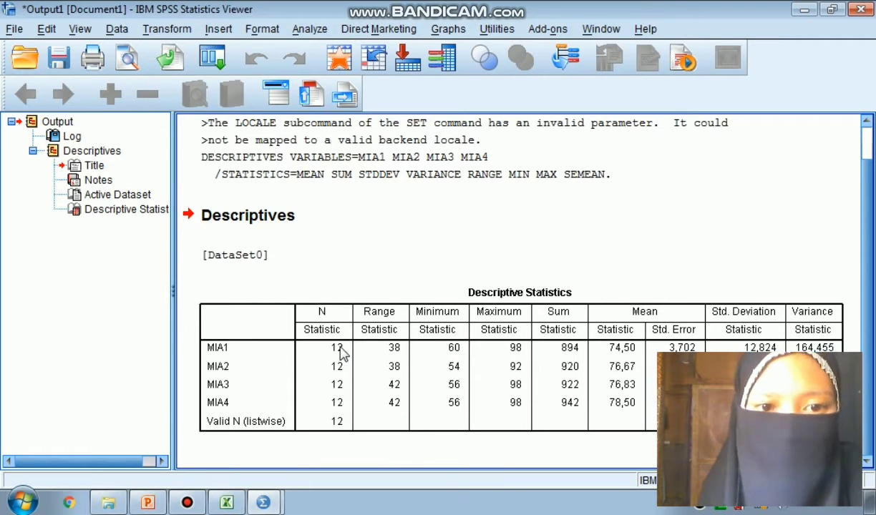
left_click(342, 346)
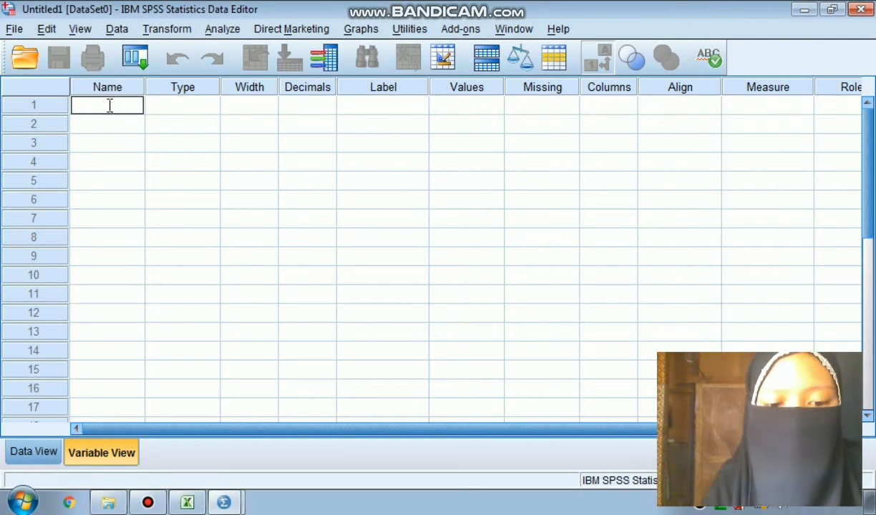
Define two new variables named US and SKP in the first two rows of the variable list
type("U")
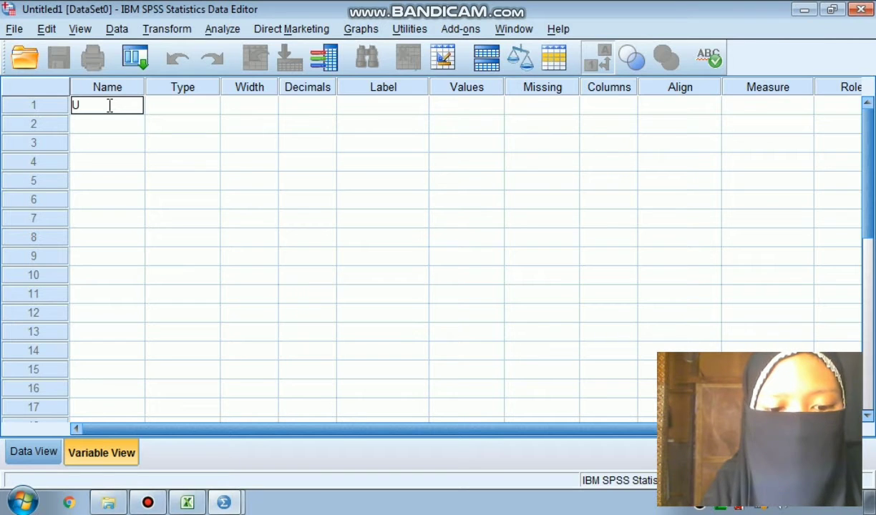
type("S")
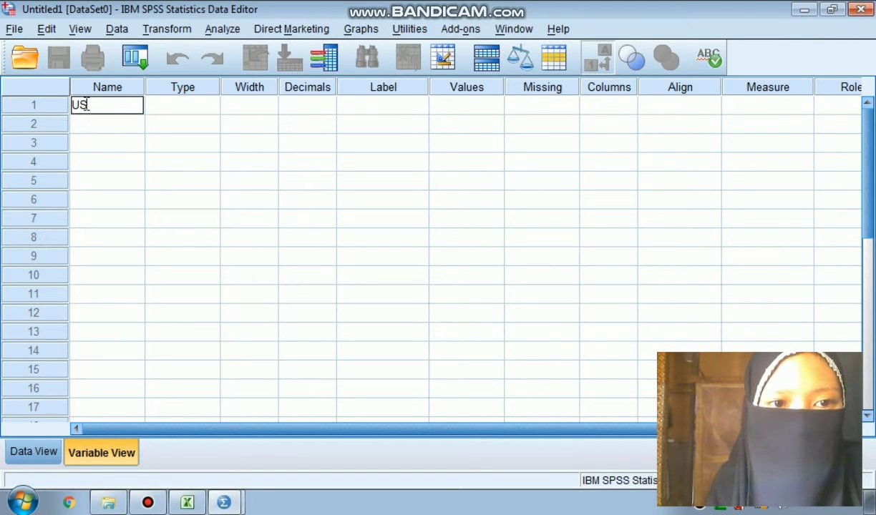
left_click(82, 129)
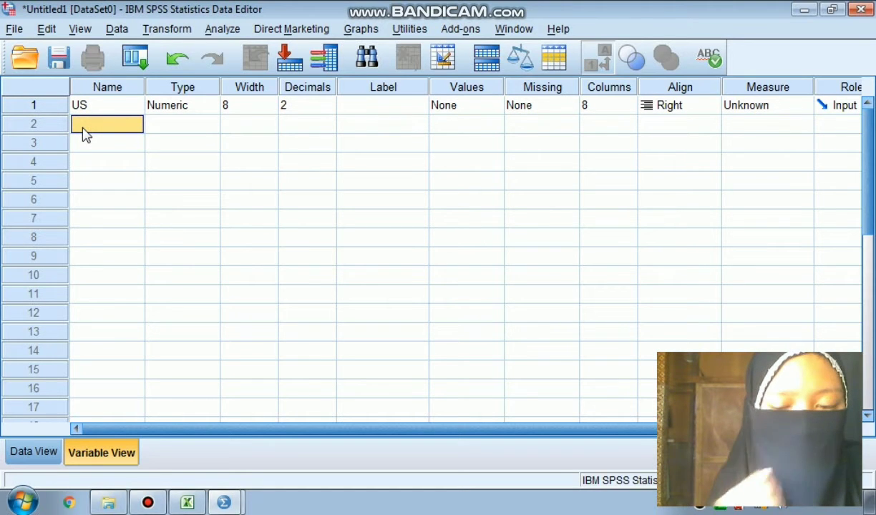
type("SKP")
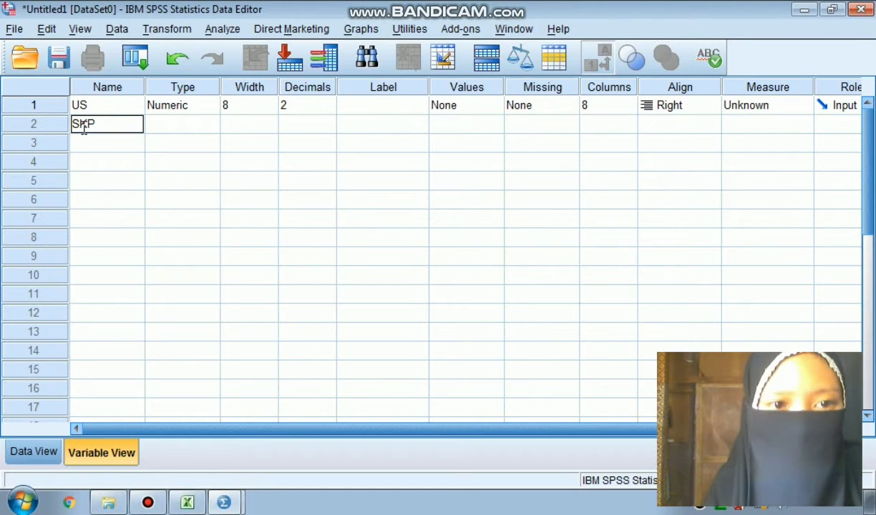
left_click(163, 124)
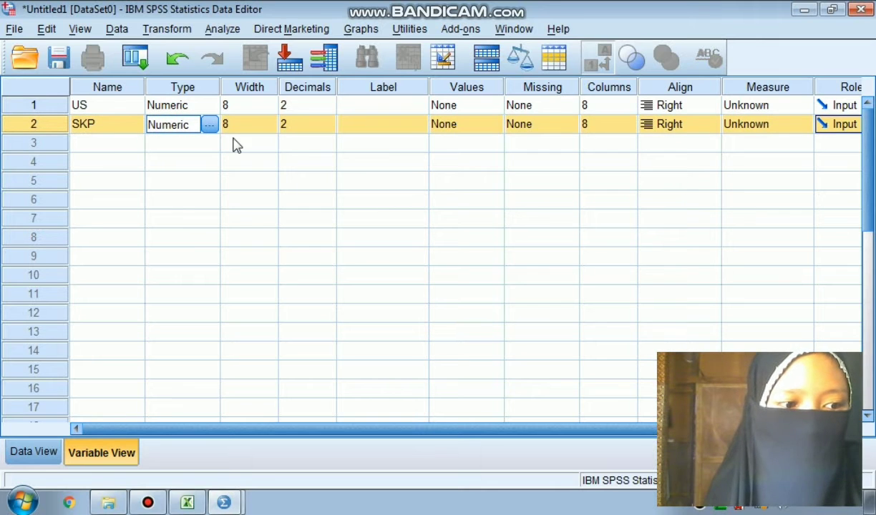
Set the decimals of variables US and SKP to 0
left_click(299, 106)
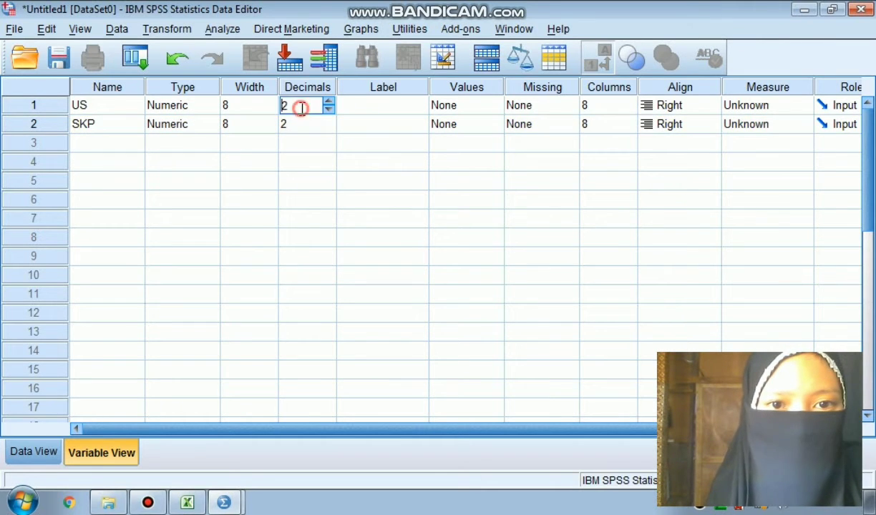
left_click(329, 110)
left_click(328, 110)
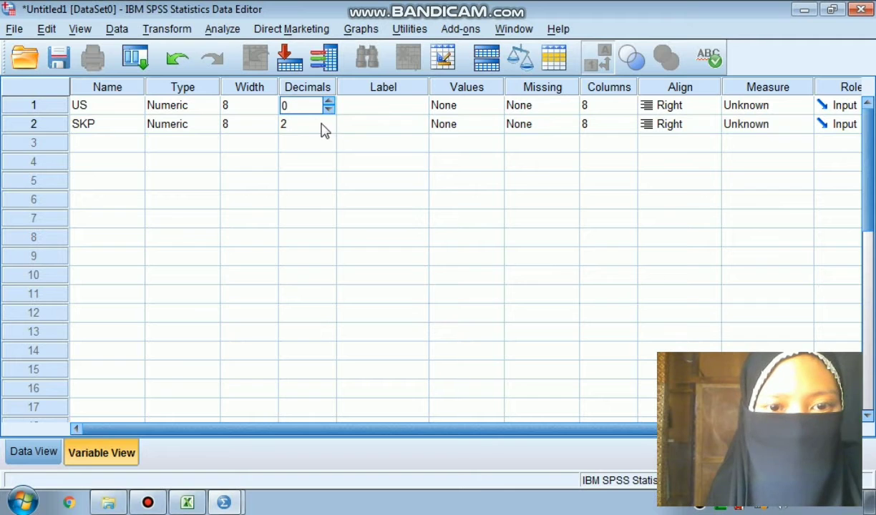
left_click(326, 129)
left_click(330, 129)
left_click(329, 129)
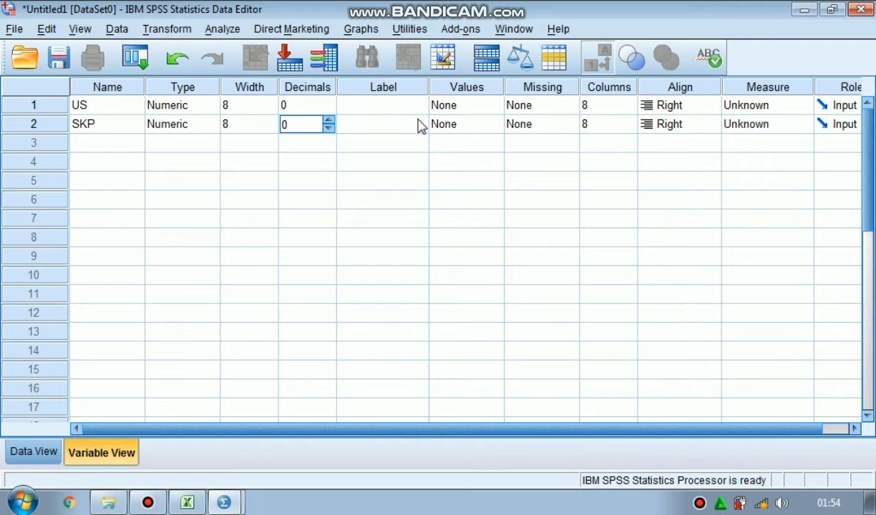
Label variable US as "Usia" and variable SKP as "Sikap pasien"
left_click(385, 107)
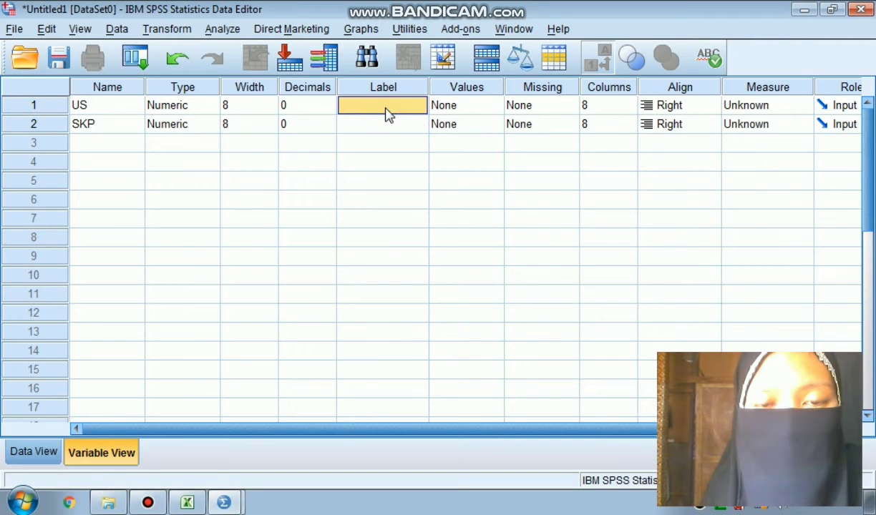
type("USI")
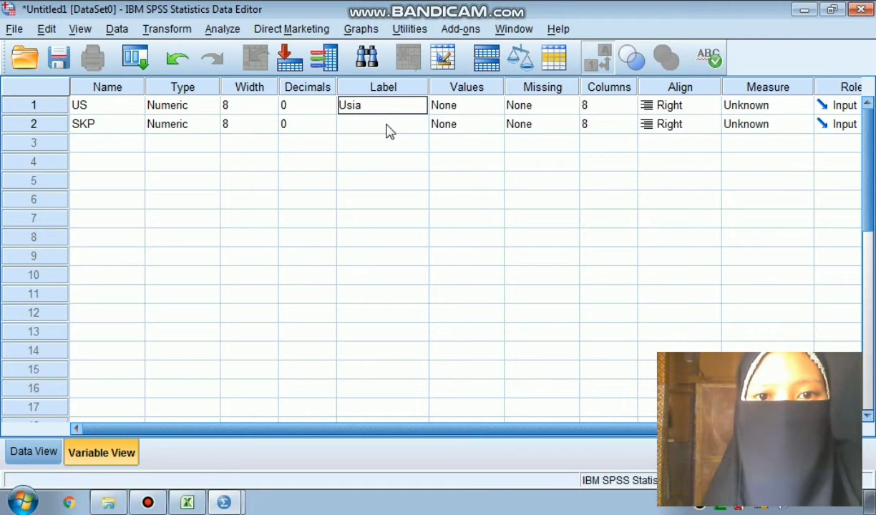
left_click(388, 125)
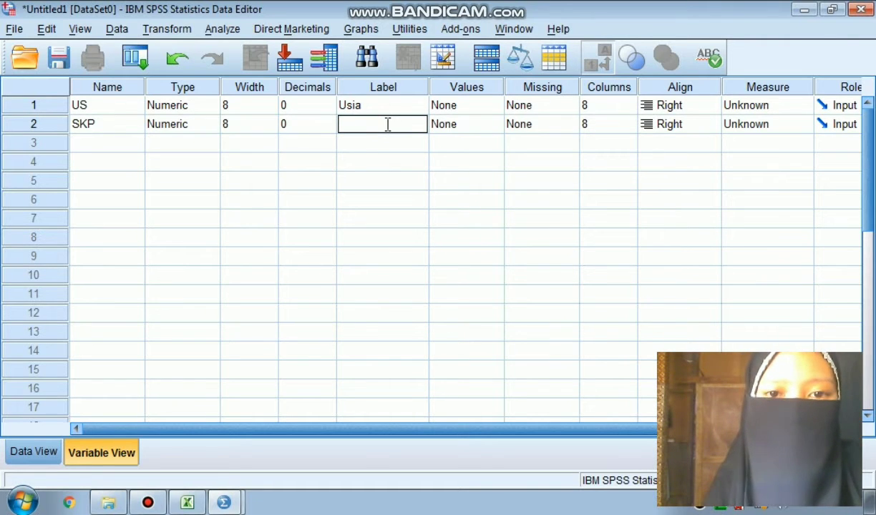
type("Sikap")
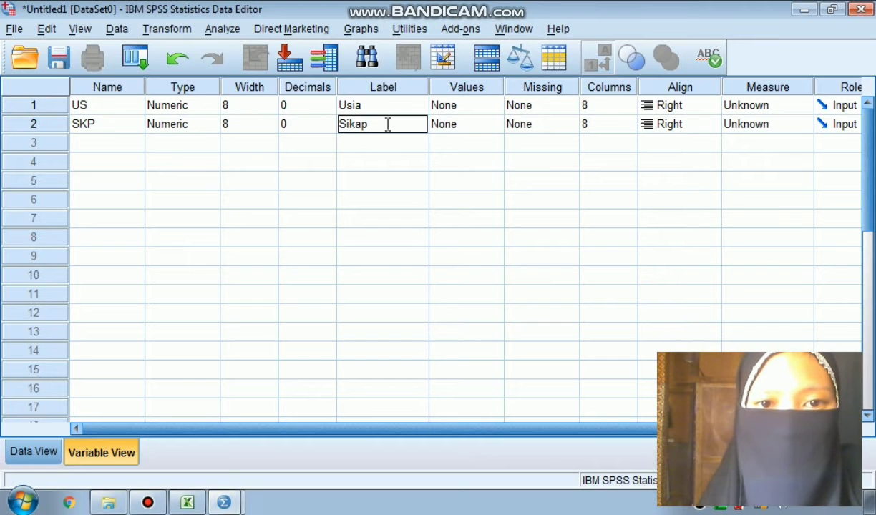
type(" pasien")
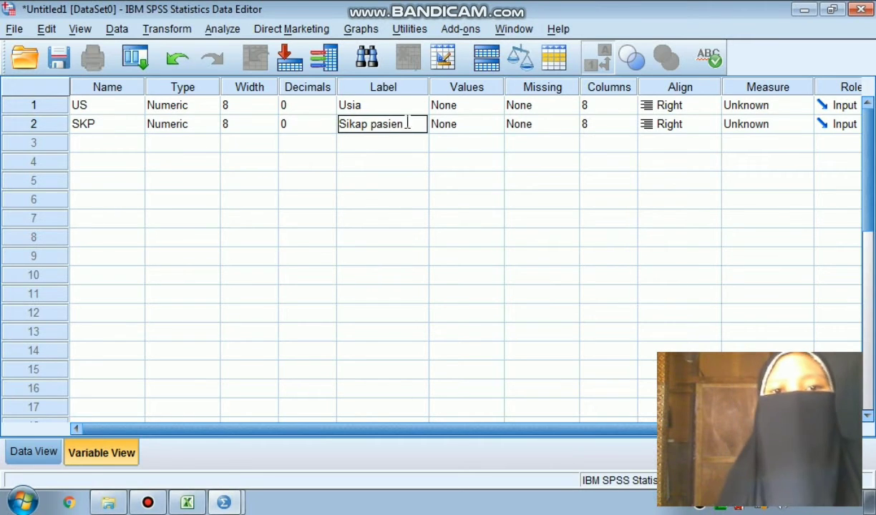
Open the value labels of variable US and add value 1 with the label "13-19"
left_click(477, 106)
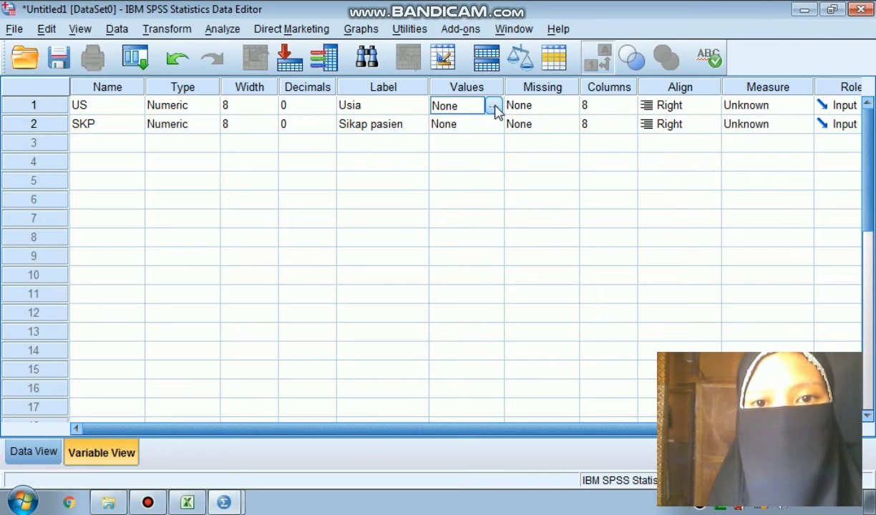
left_click(493, 107)
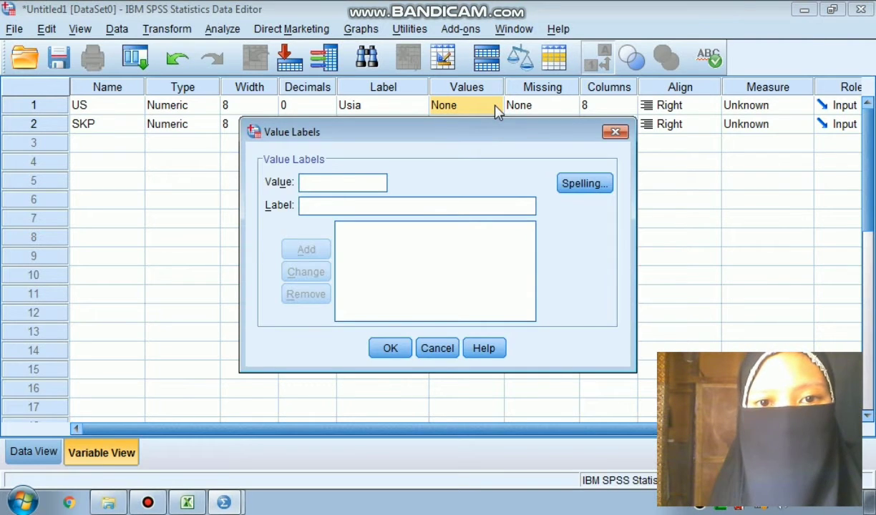
left_click(351, 185)
type("1")
left_click(346, 209)
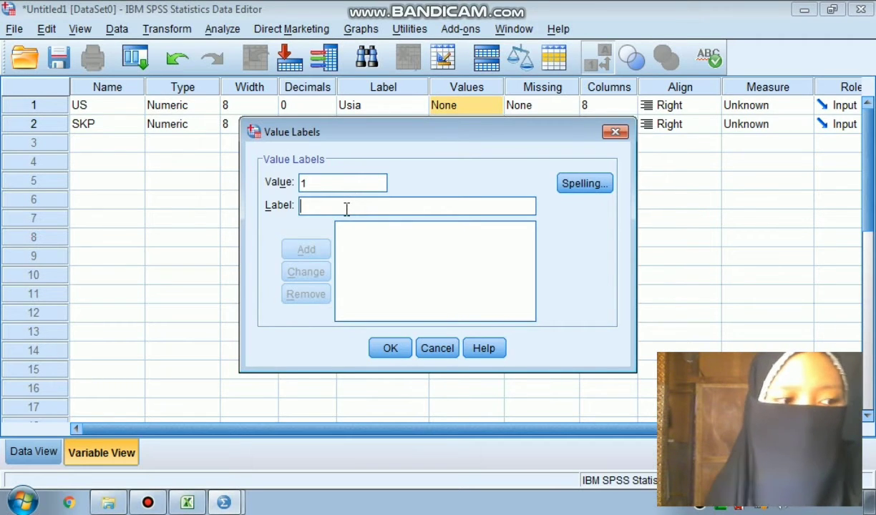
type("13-19")
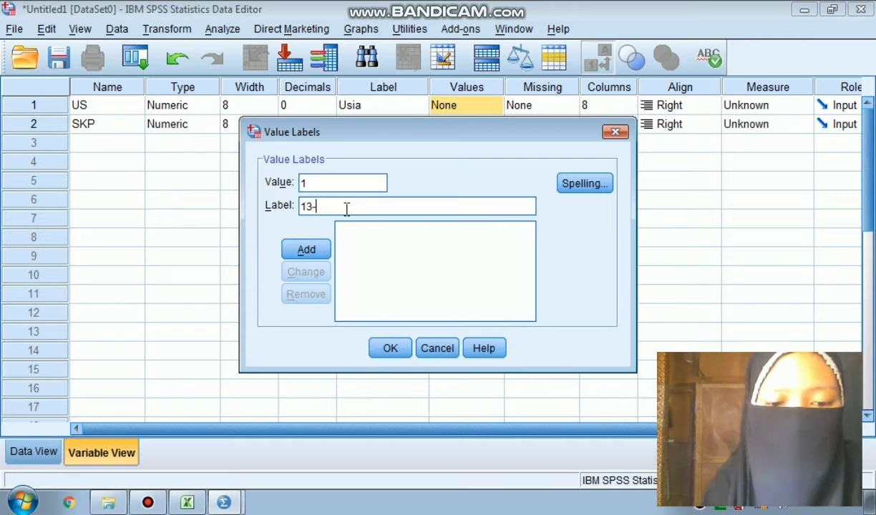
left_click(315, 249)
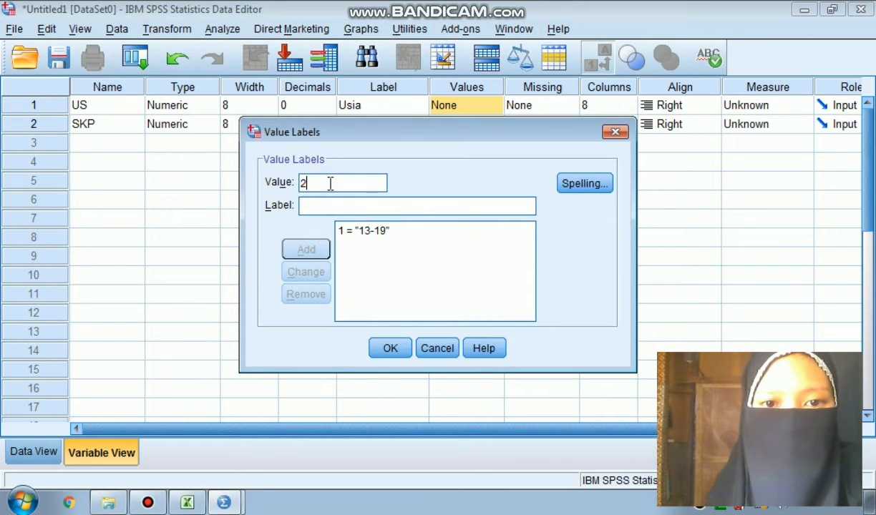
Add the value labels 2 = "20-24" and 3 = "25-34" for variable US
left_click(318, 205)
type("20")
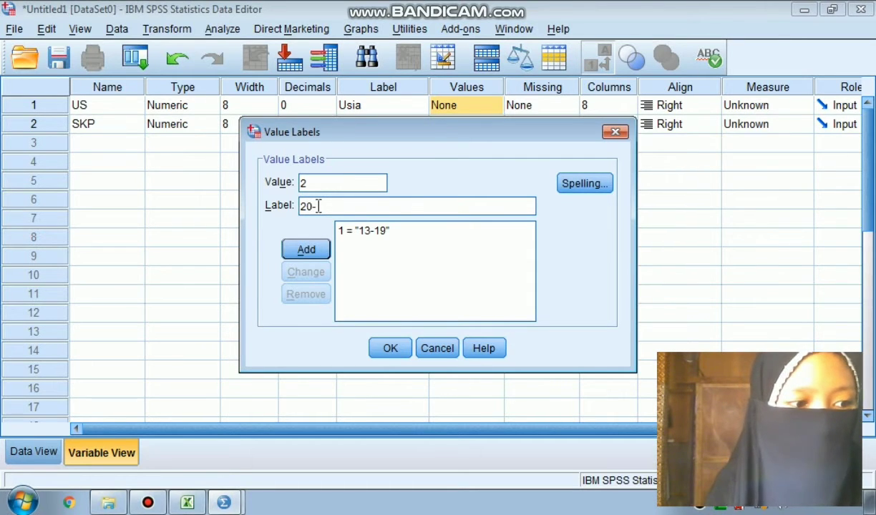
type("-24")
left_click(317, 254)
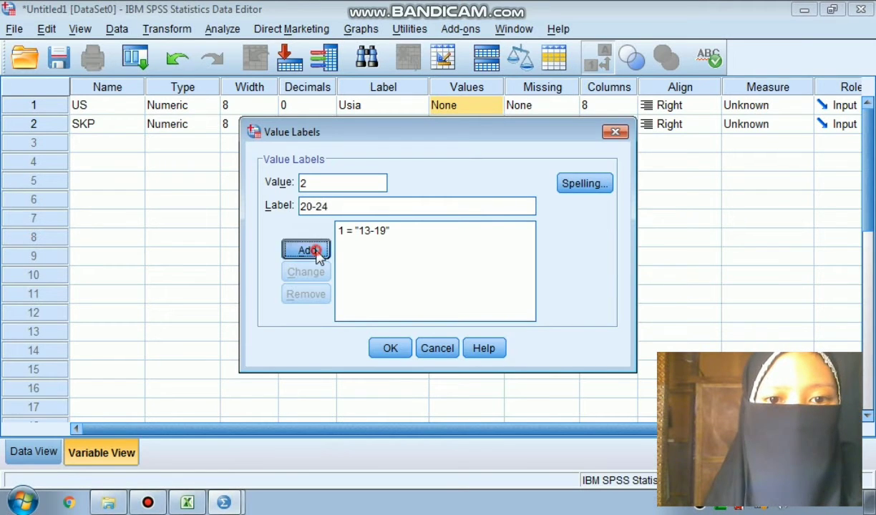
type("3")
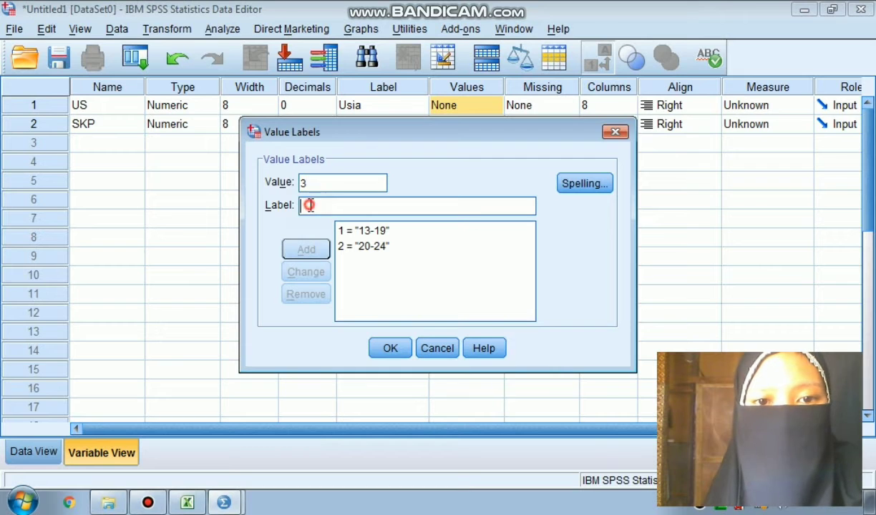
type("25")
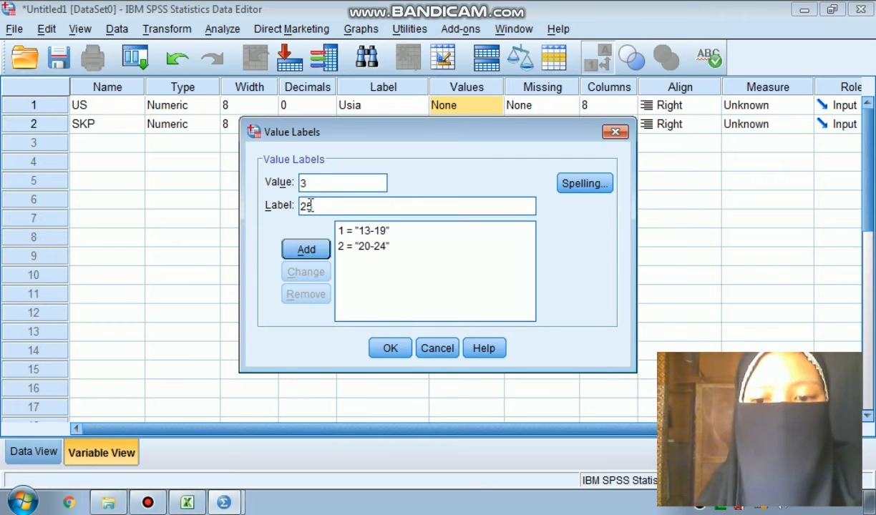
type("-34")
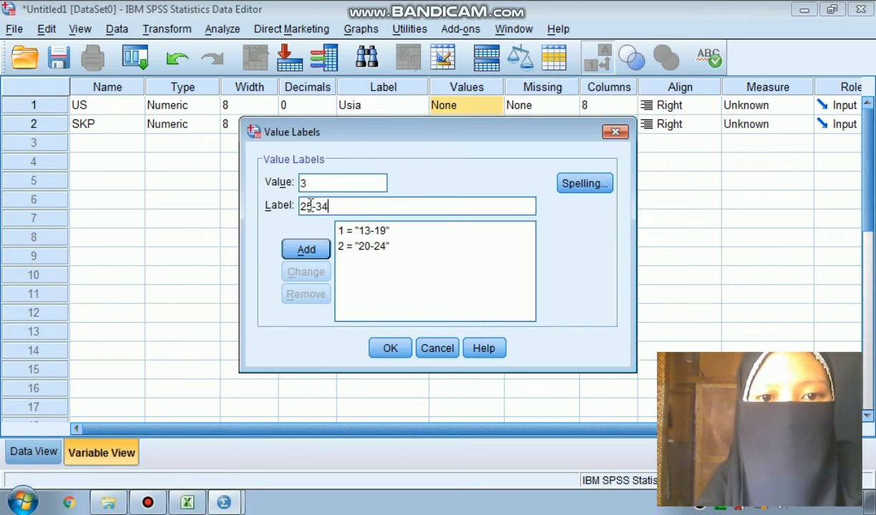
left_click(313, 252)
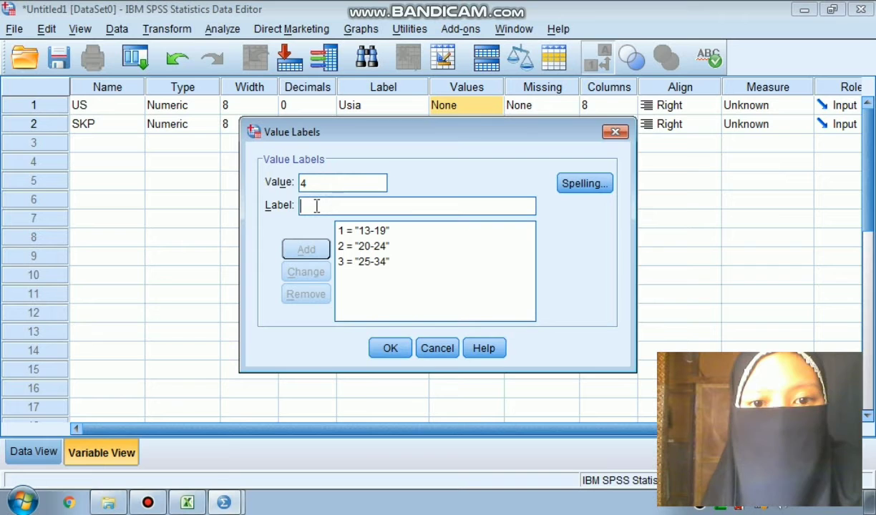
Add the value label 4 = "35-44" for variable US and apply its value labels
type("25")
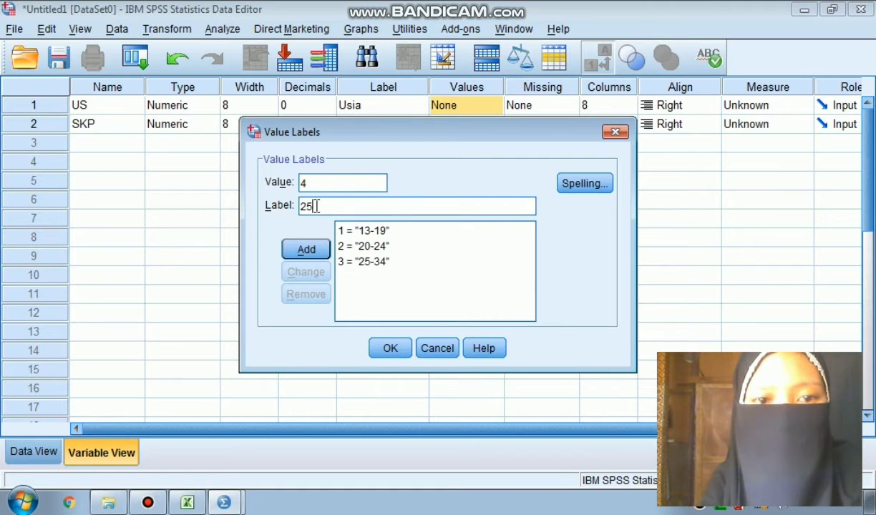
key("BackSpace")
key("BackSpace")
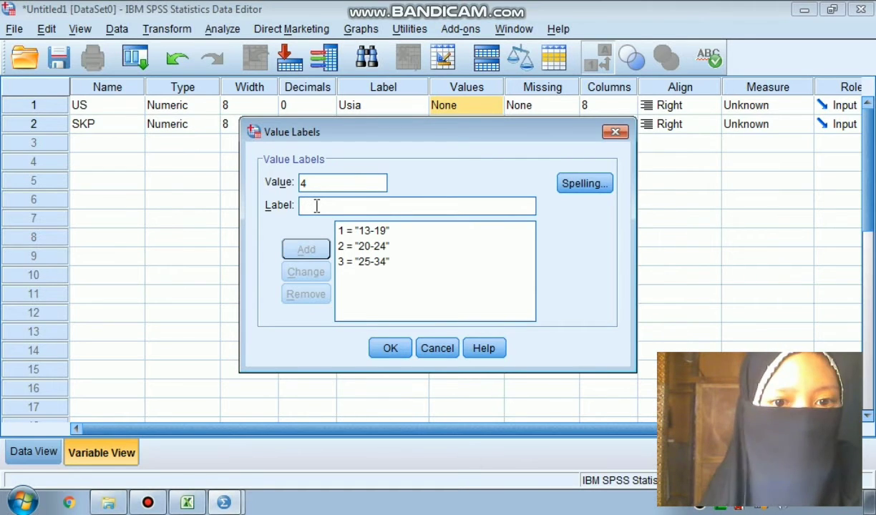
type("35")
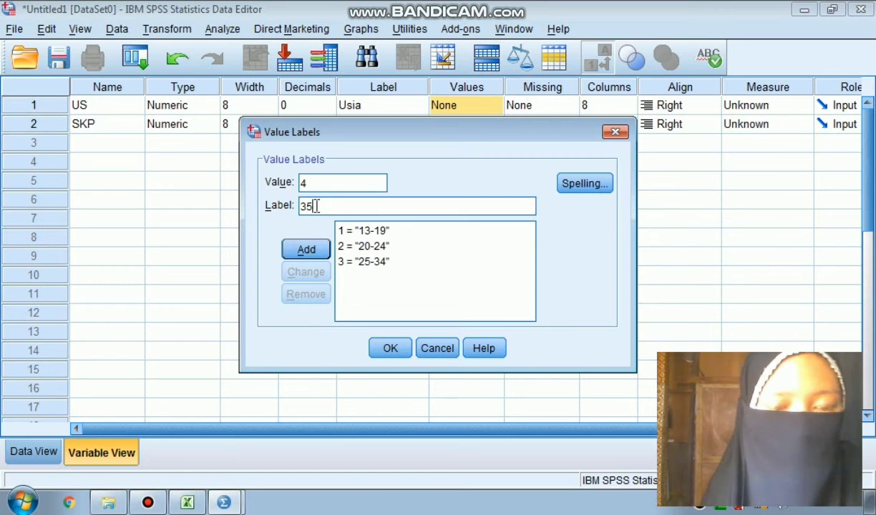
type("-44")
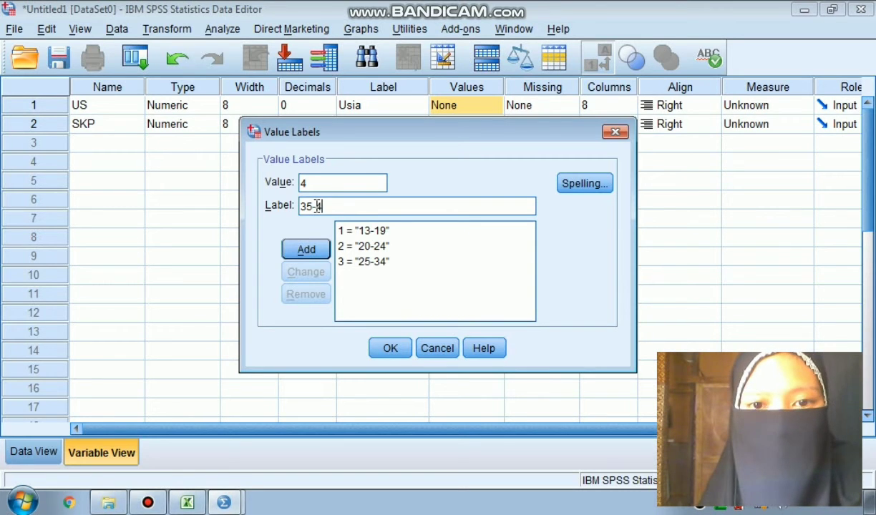
left_click(310, 249)
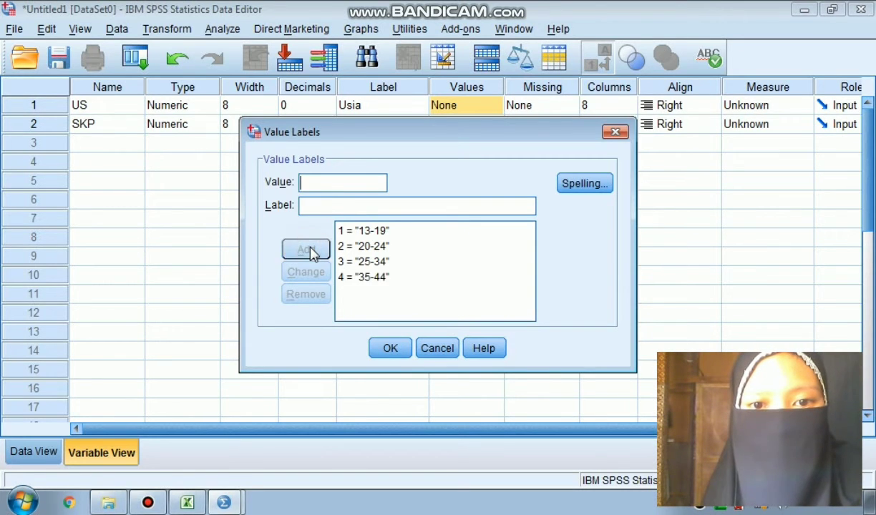
left_click(391, 351)
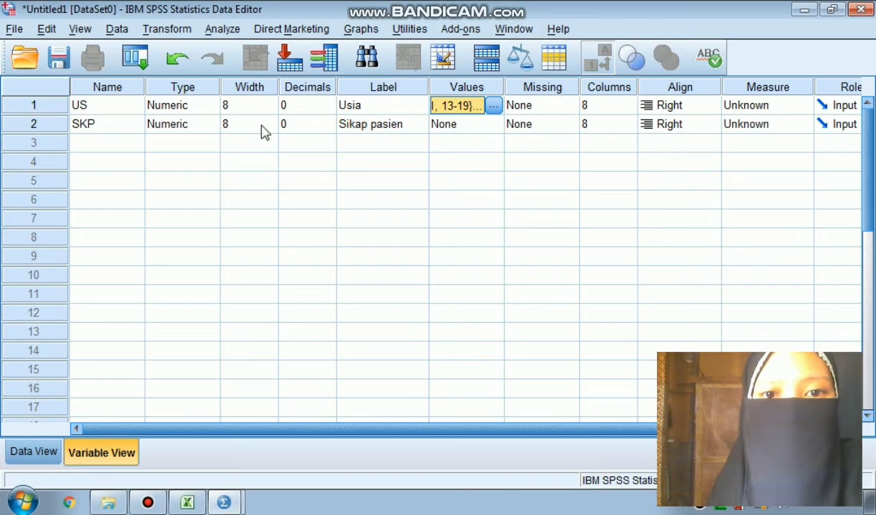
Open the value labels of variable SKP and add value 1 with the label "sangat puas"
left_click(467, 125)
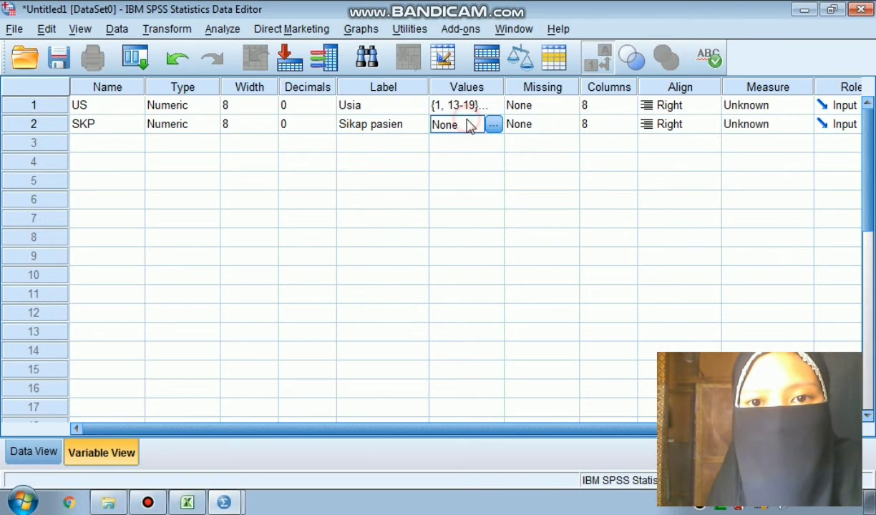
left_click(495, 124)
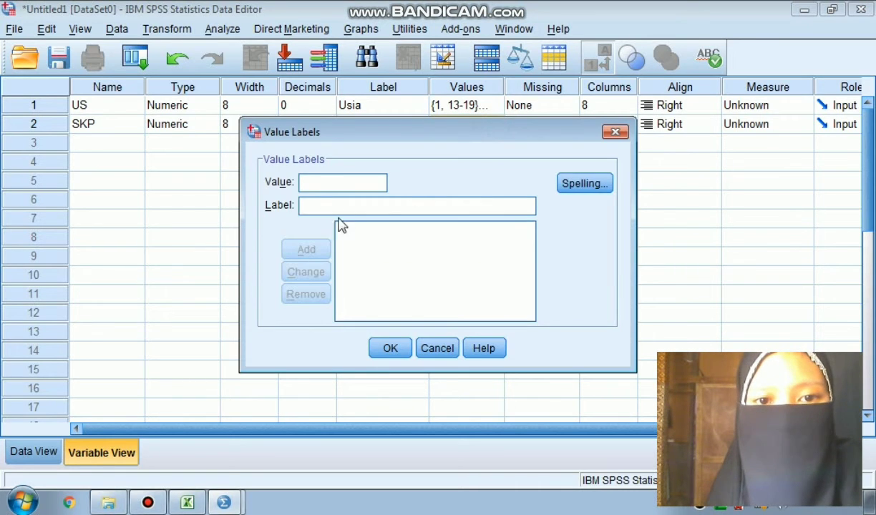
type("1")
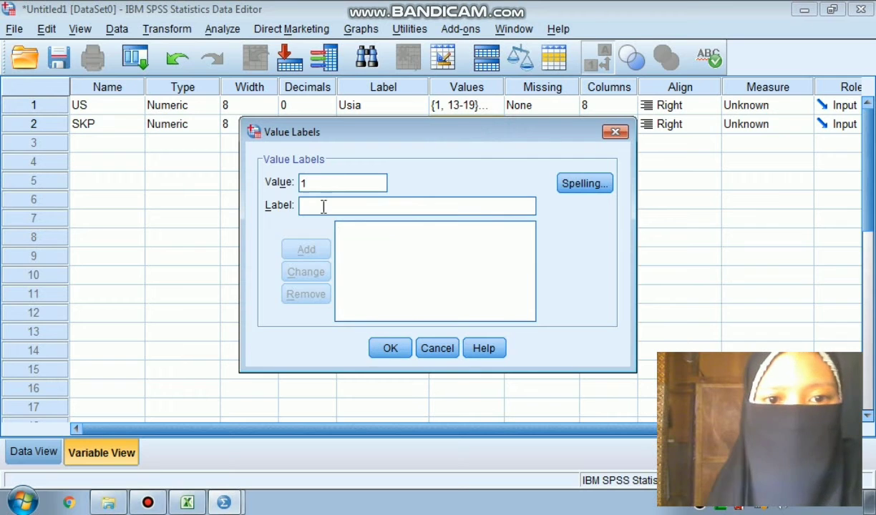
left_click(321, 207)
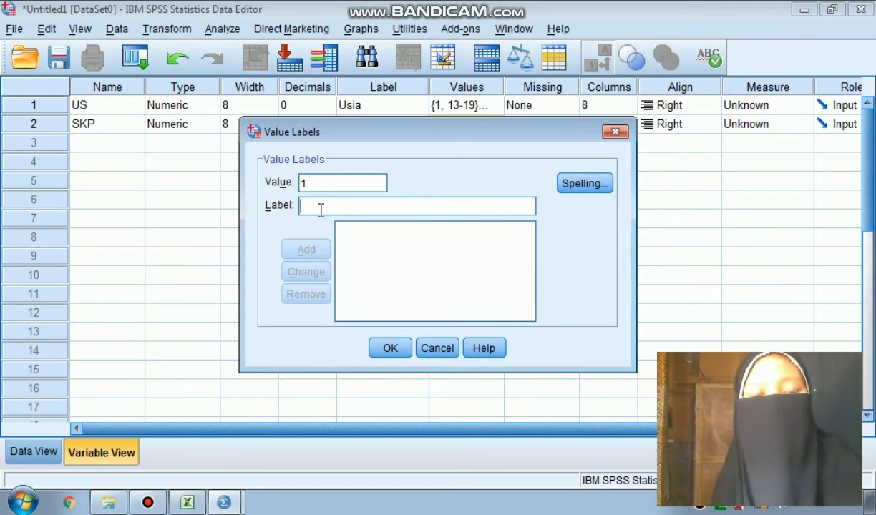
type("sangat p")
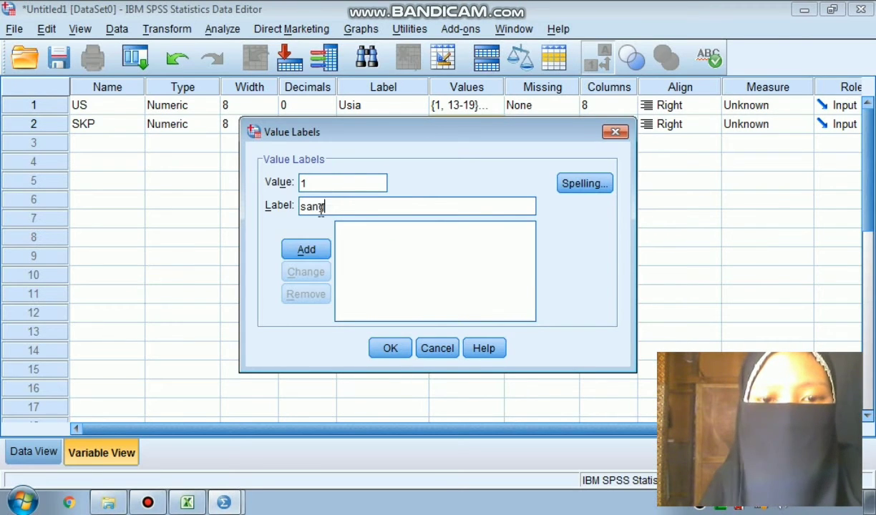
type("uas")
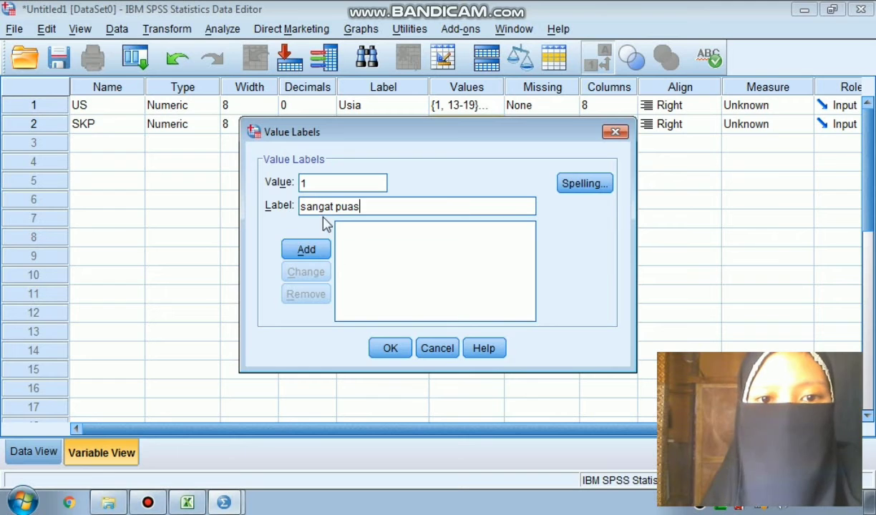
left_click(319, 249)
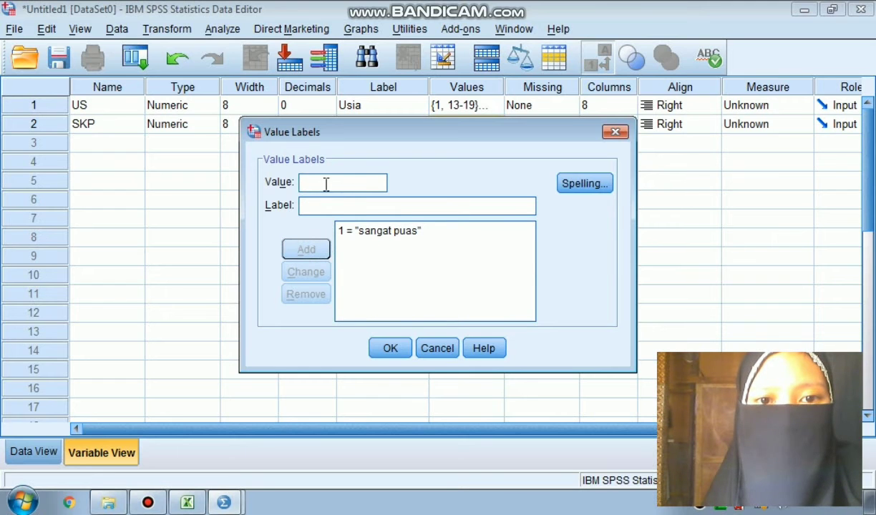
Add the value label 2 = "tidak puas" for variable SKP and apply its value labels
left_click(316, 205)
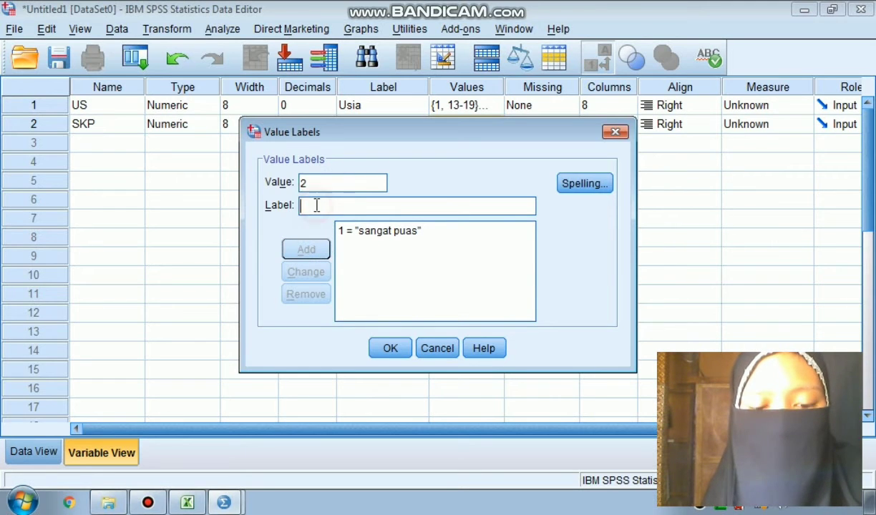
type("tidak puas")
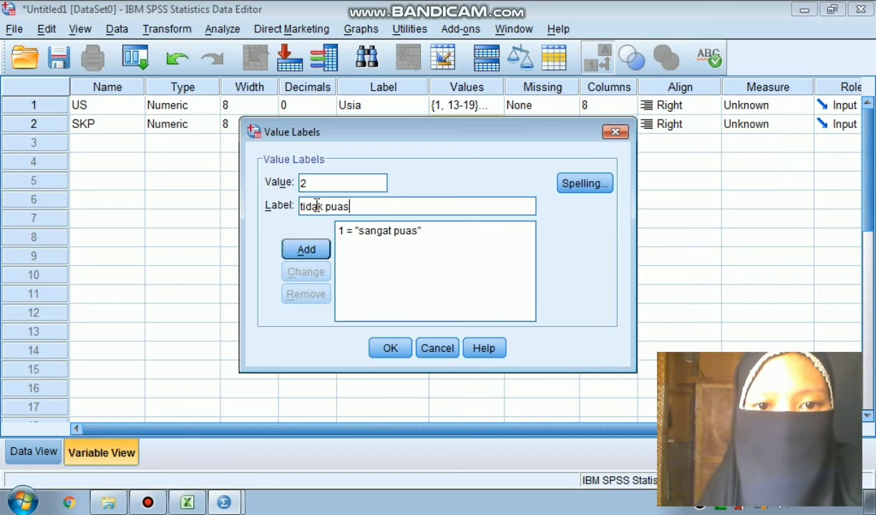
left_click(310, 249)
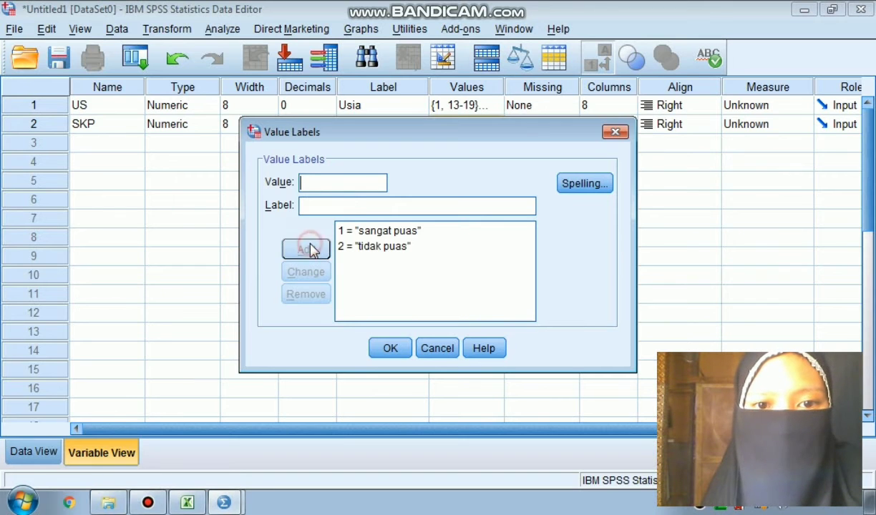
left_click(393, 351)
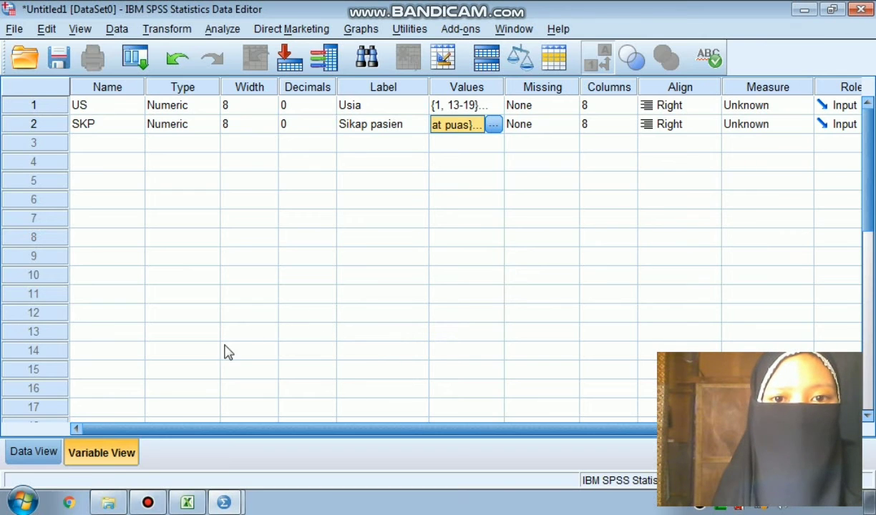
Check the copied two-column data in the Excel workbook, then paste it into the US and SKP data columns starting at case 1
left_click(51, 459)
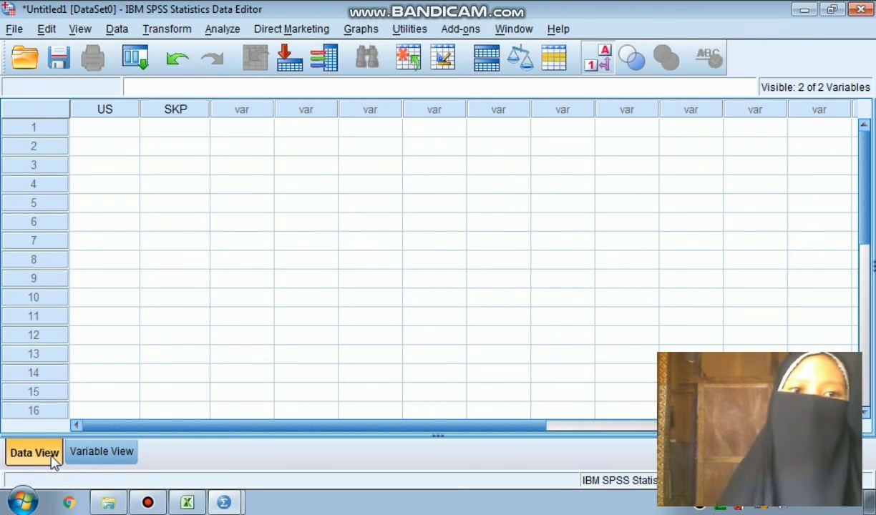
left_click(191, 504)
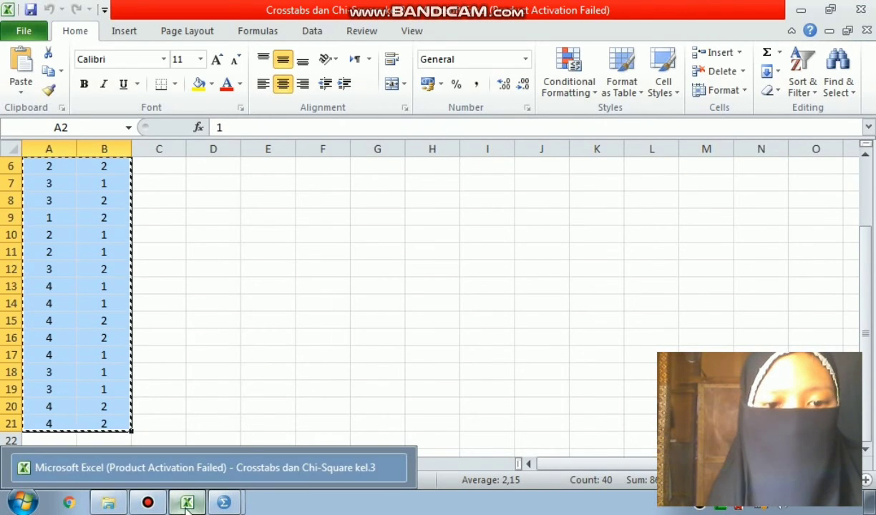
left_click(224, 503)
left_click(229, 439)
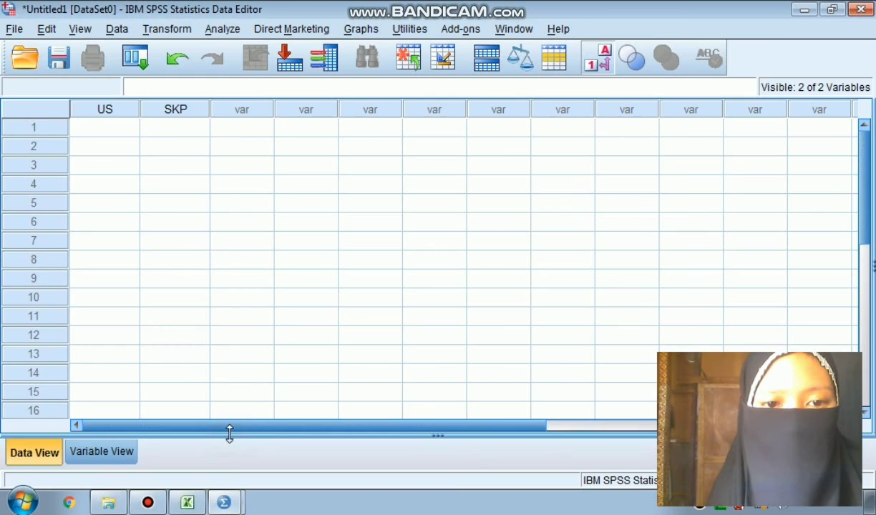
left_click(101, 127)
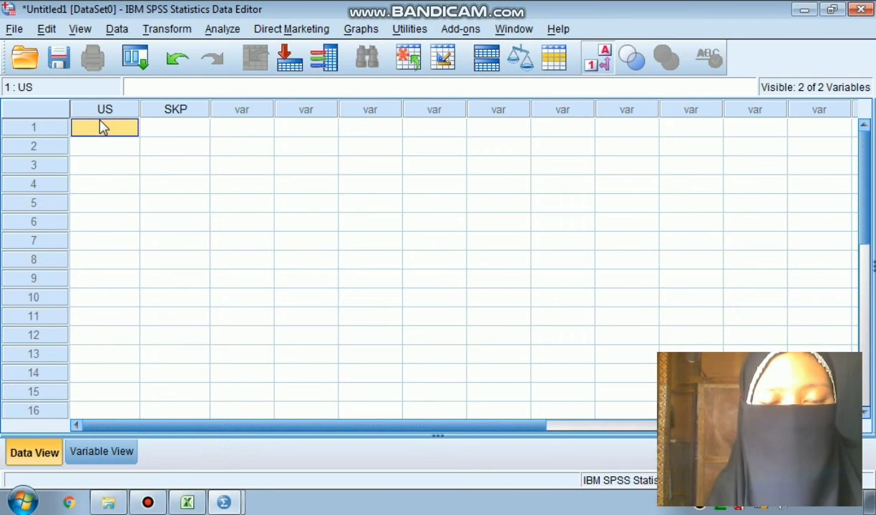
key("ctrl+v")
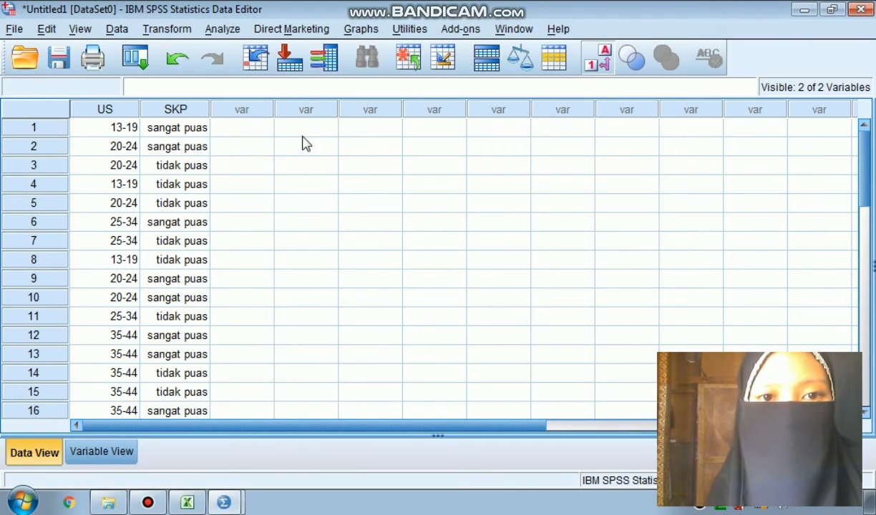
Start a Crosstabs analysis with Usia [US] as the row variable and Sikap pasien [SKP] as the column variable
left_click(223, 30)
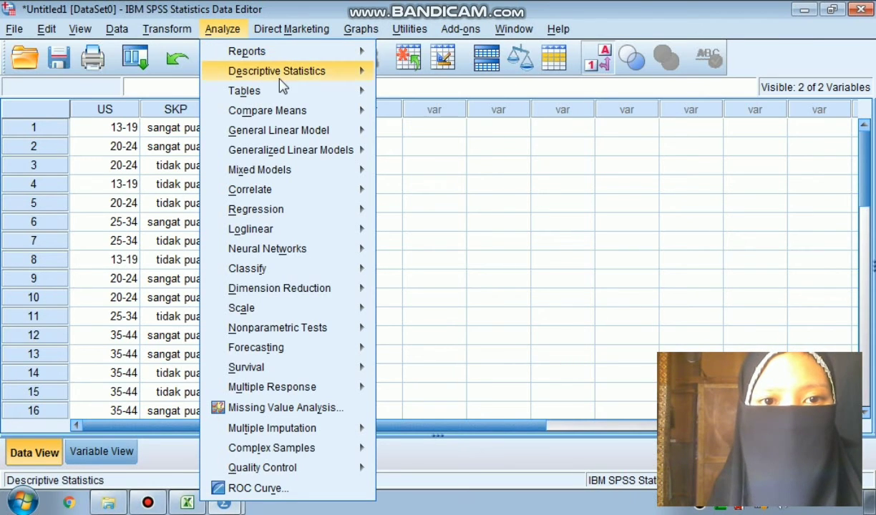
mouse_move(282, 78)
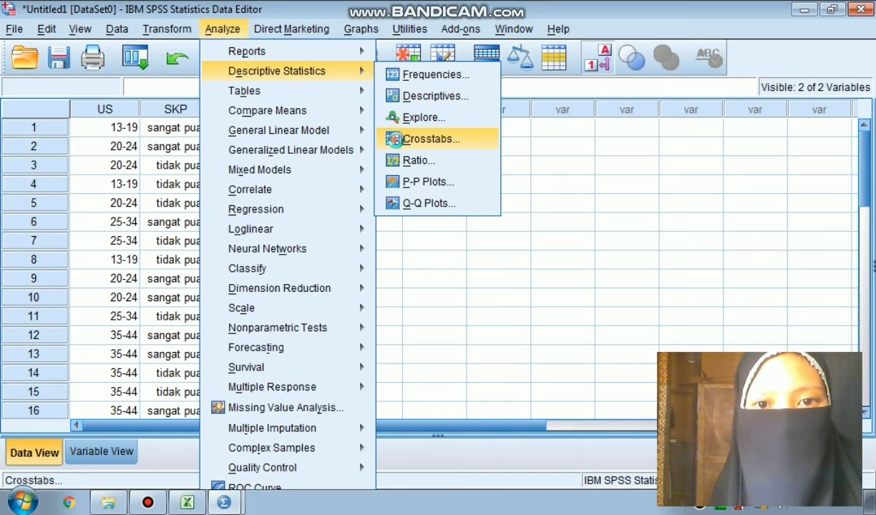
left_click(399, 145)
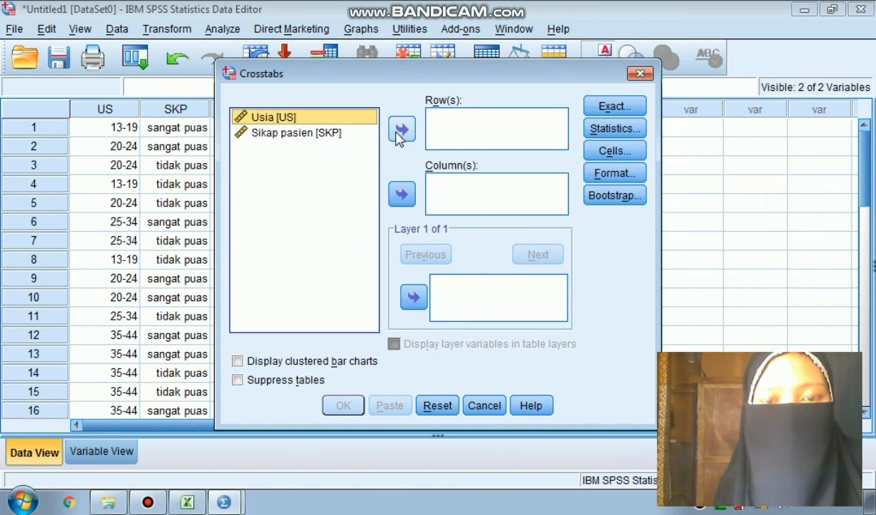
left_click(400, 132)
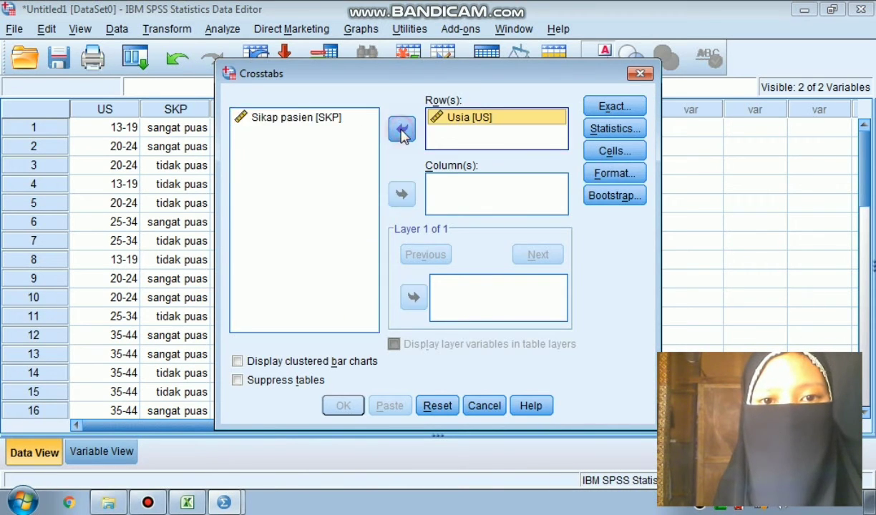
left_click(297, 118)
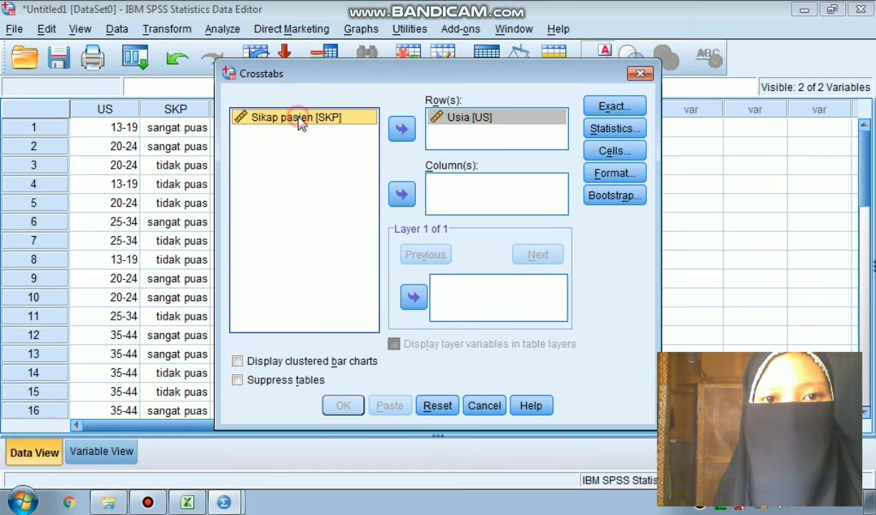
left_click(401, 195)
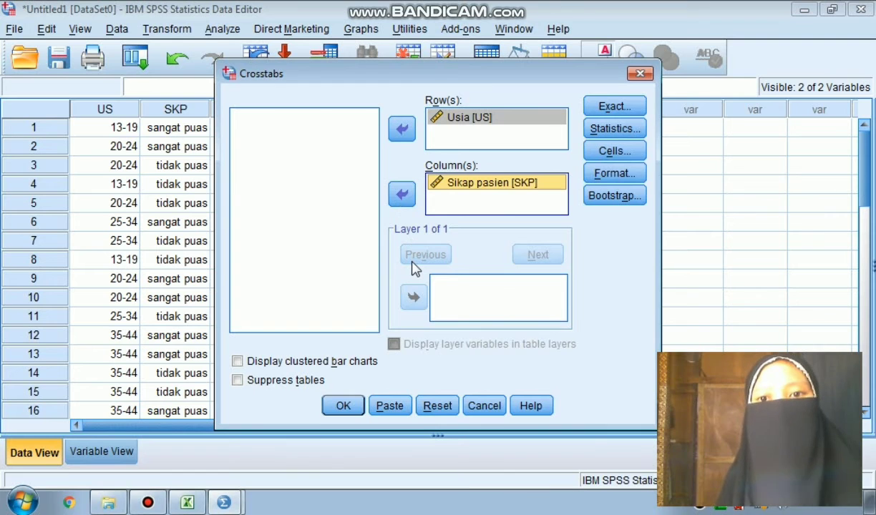
Include the Chi-square test in the crosstab statistics
left_click(633, 133)
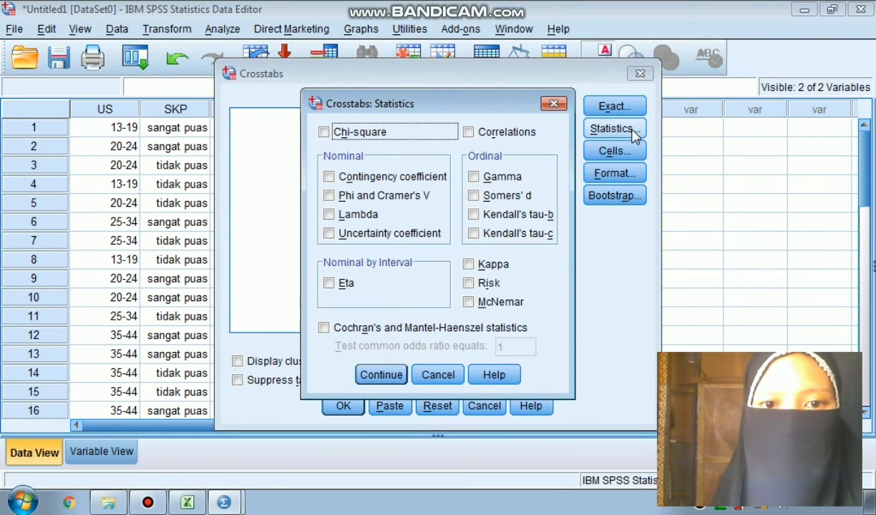
left_click(350, 136)
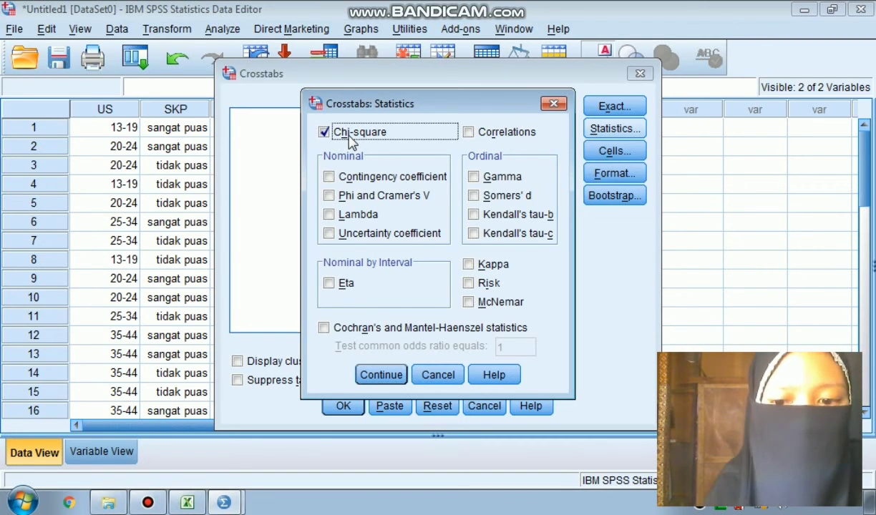
left_click(372, 374)
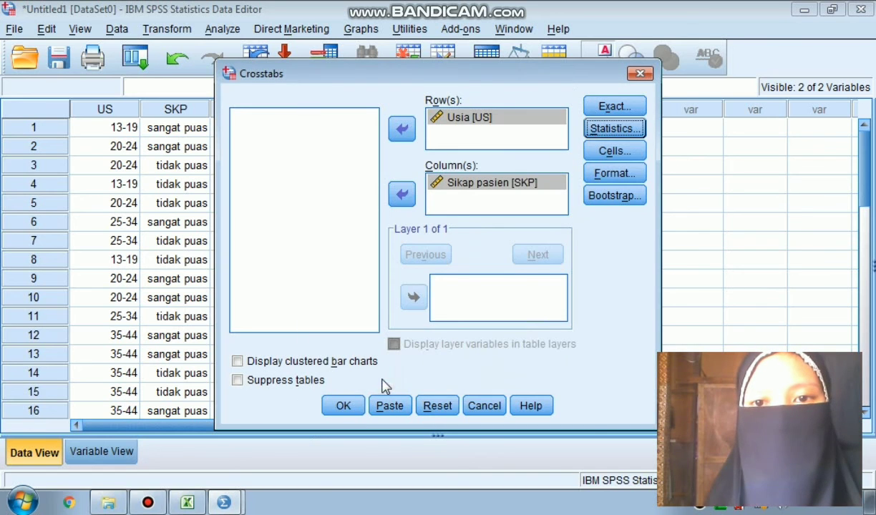
Include row, column and total percentages in the crosstab cells and run the analysis
left_click(612, 150)
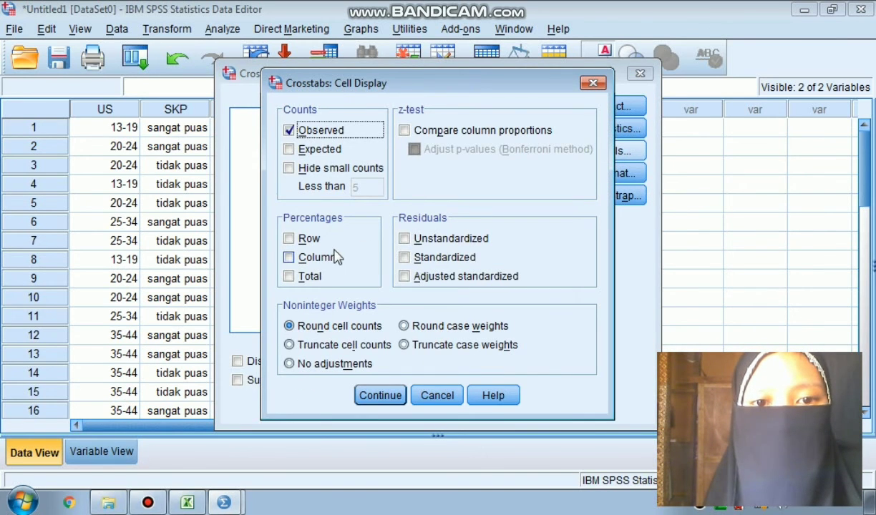
left_click(310, 240)
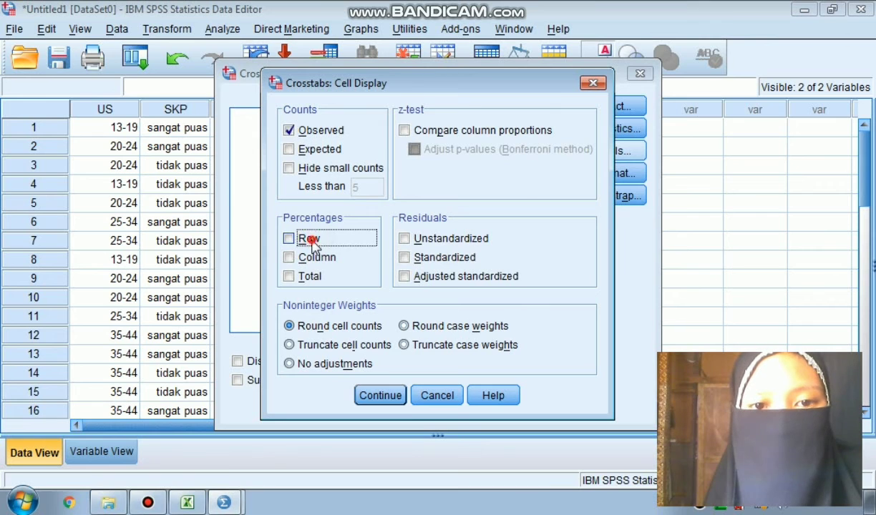
left_click(312, 259)
left_click(309, 277)
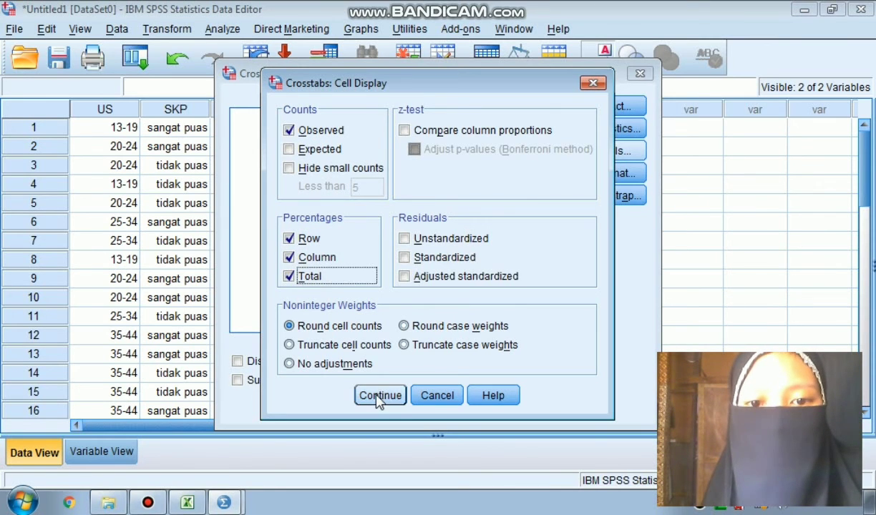
left_click(380, 397)
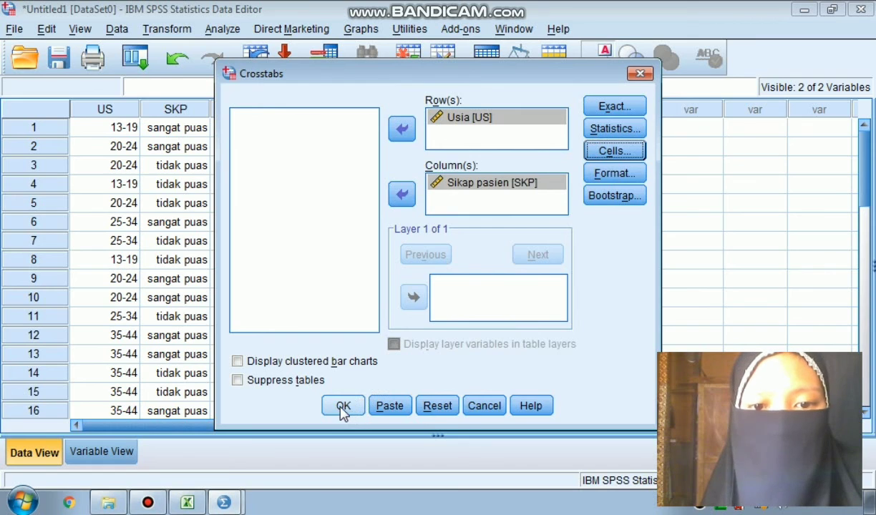
left_click(344, 406)
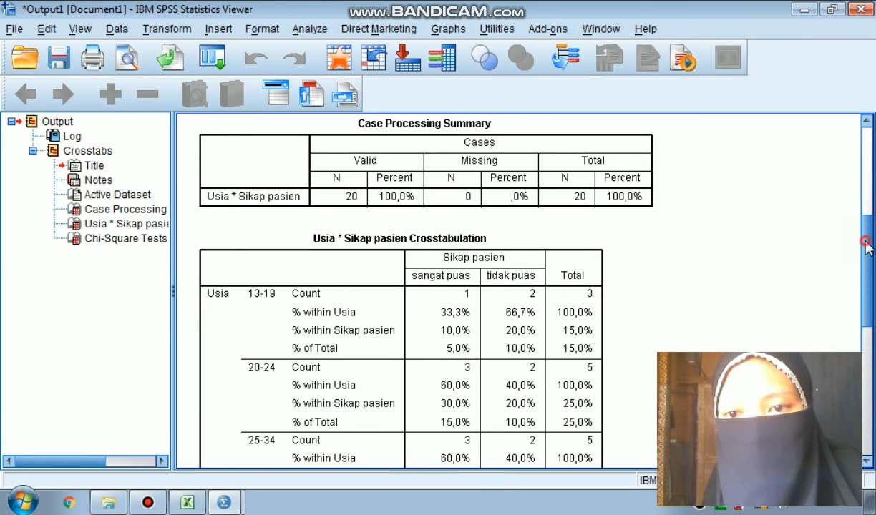
Examine the Usia by Sikap pasien crosstabulation and the significance values in the Chi-Square Tests table
left_click_drag(866, 244, 872, 390)
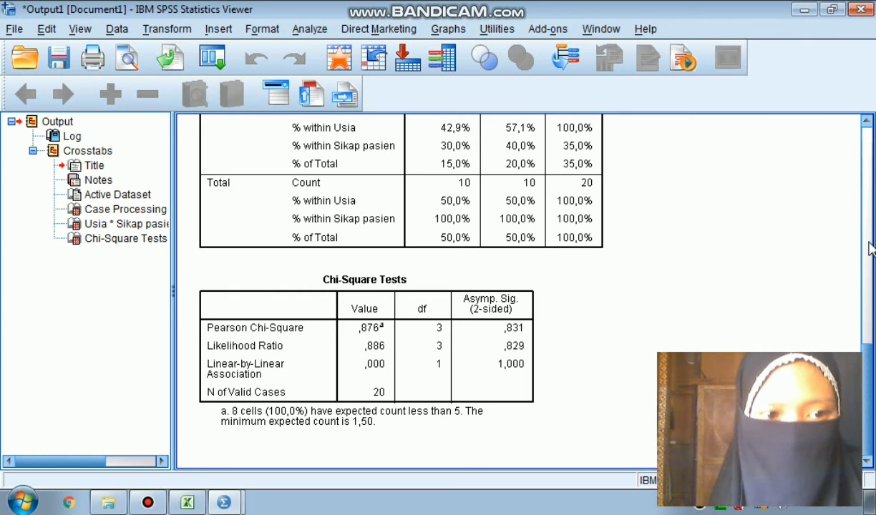
left_click(507, 284)
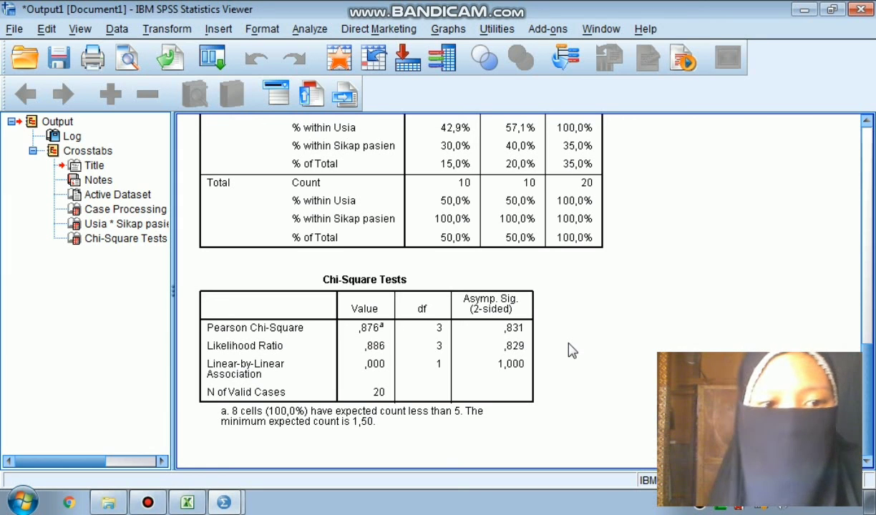
left_click(509, 341)
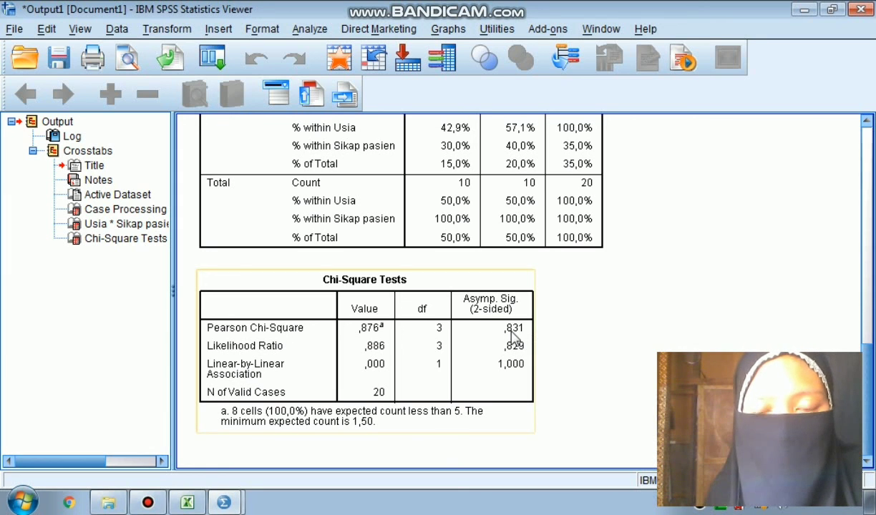